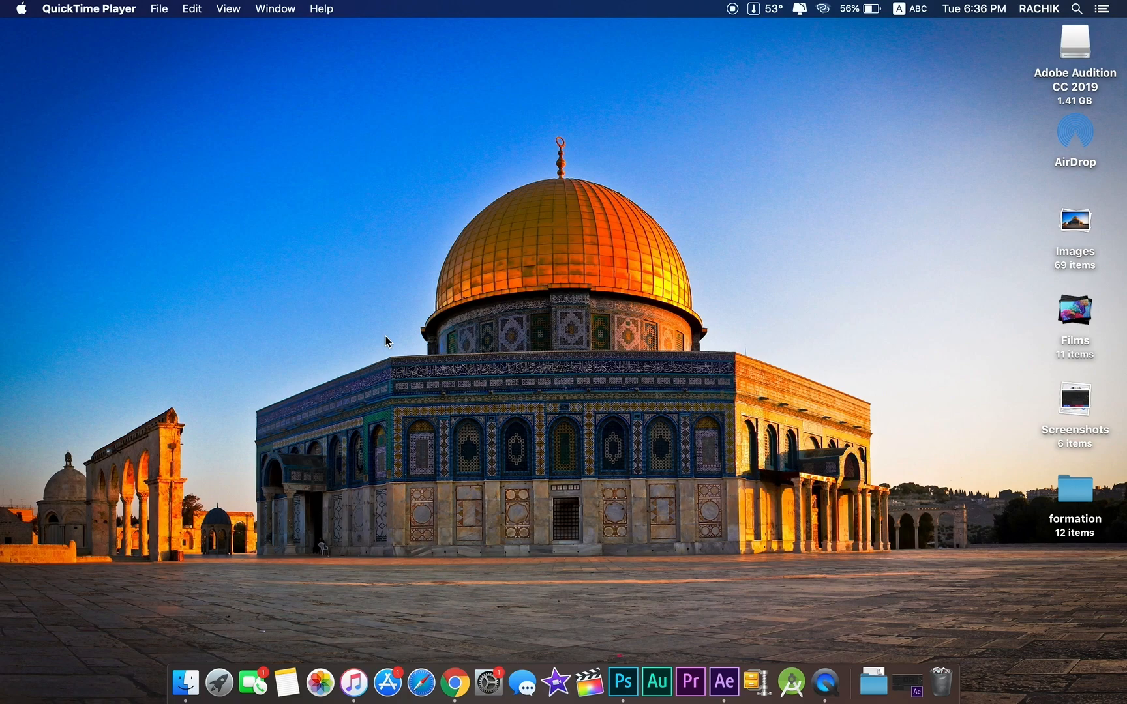
# Switch to After Effects and create a new composition named Comp 1 with the HDV/HDTV 720 25 preset
pyautogui.click(917, 675)
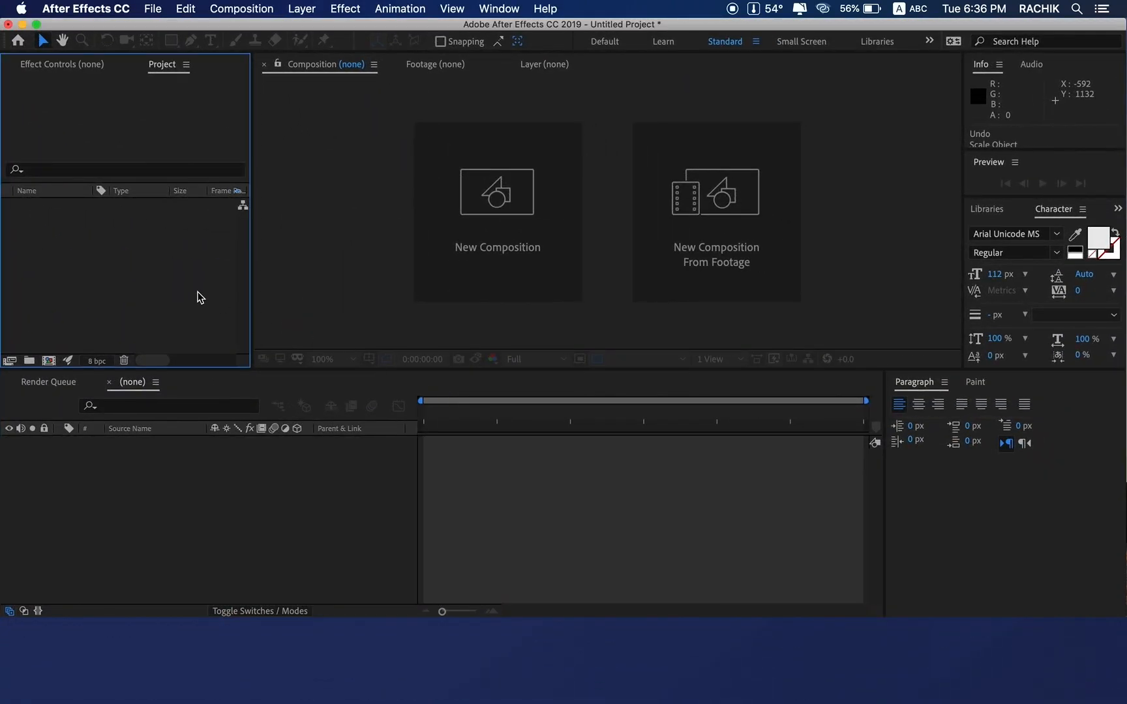
pyautogui.press('super+n')
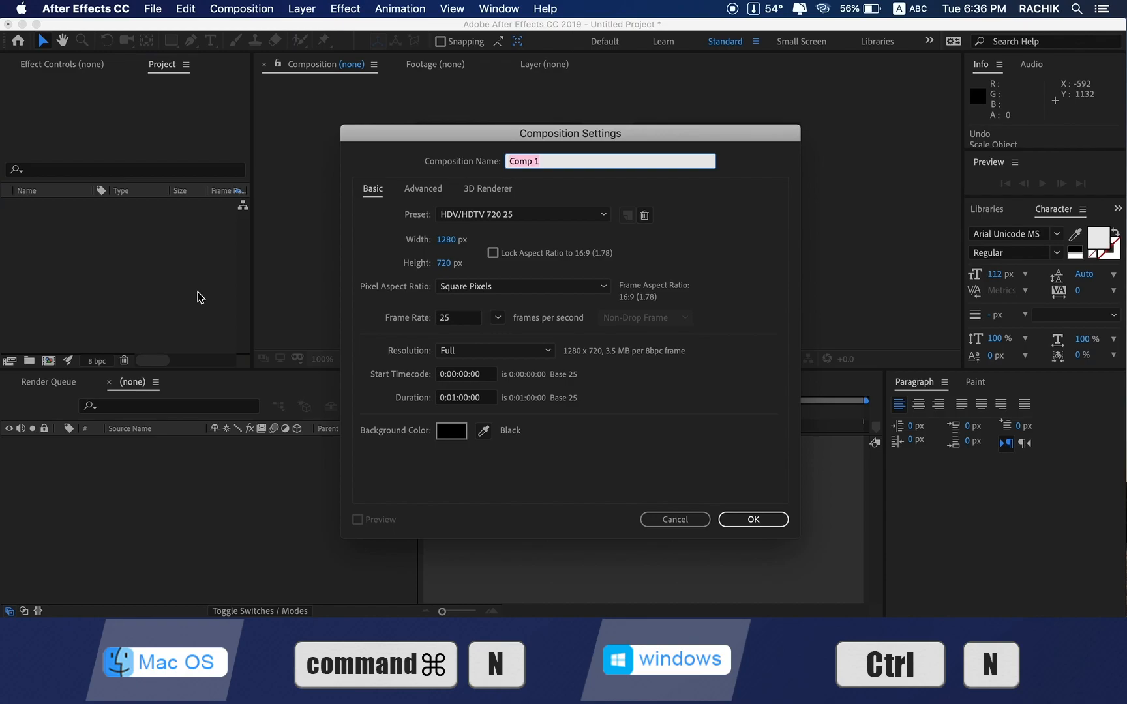
pyautogui.press('Return')
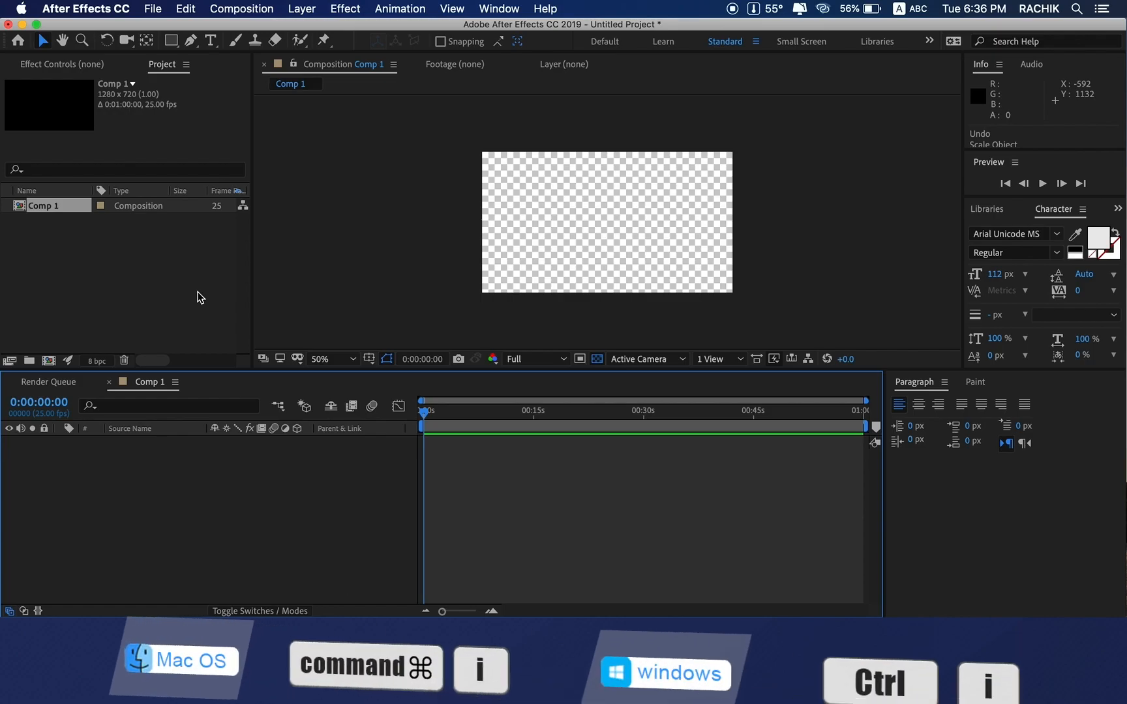
# Import p1111.mov from the Documents folder as footage and add it as a layer in Comp 1
pyautogui.click(200, 297)
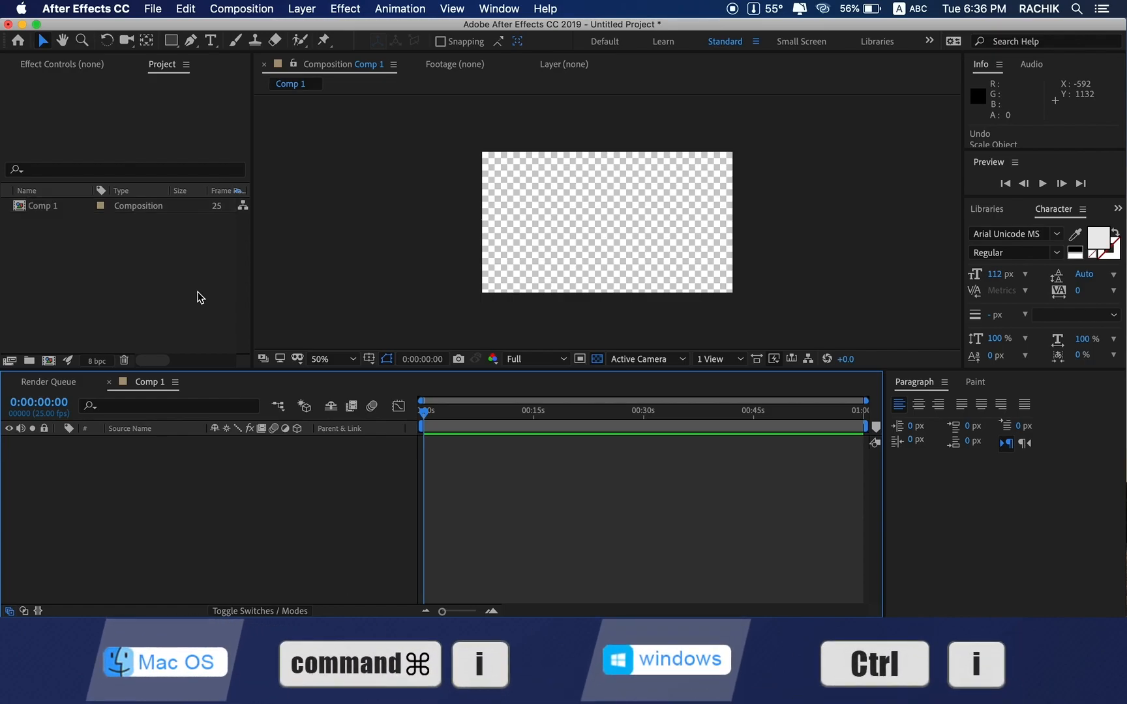
pyautogui.press('super+i')
pyautogui.scroll(-10, 423, 217)
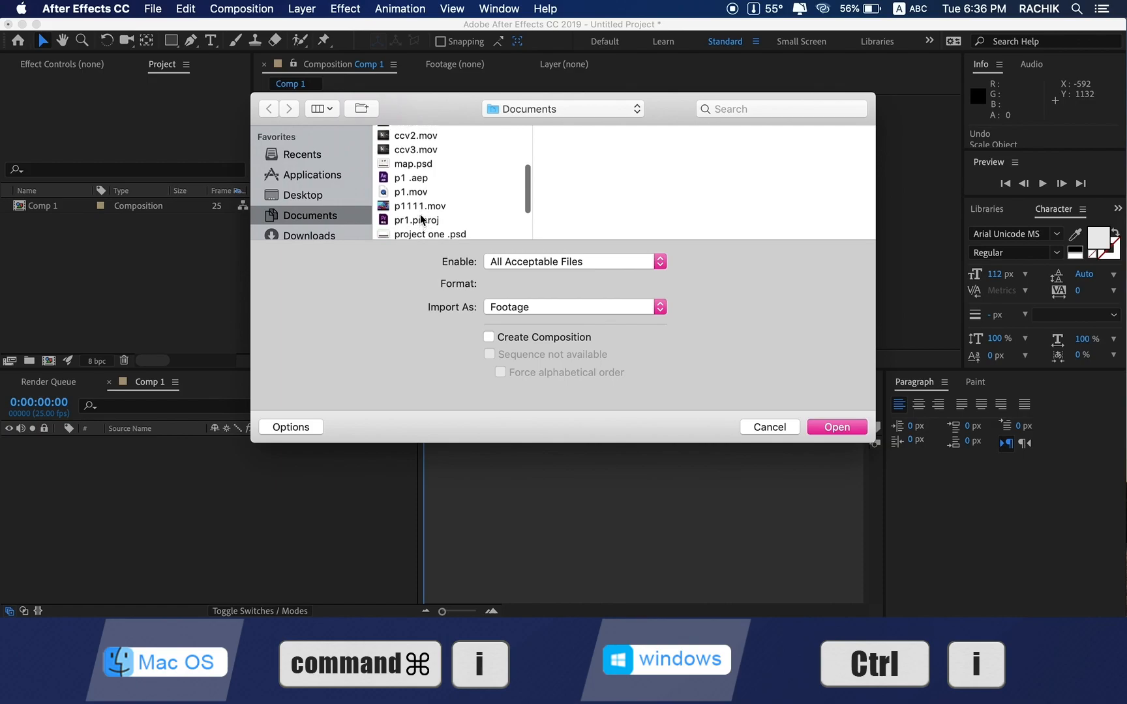
pyautogui.click(445, 180)
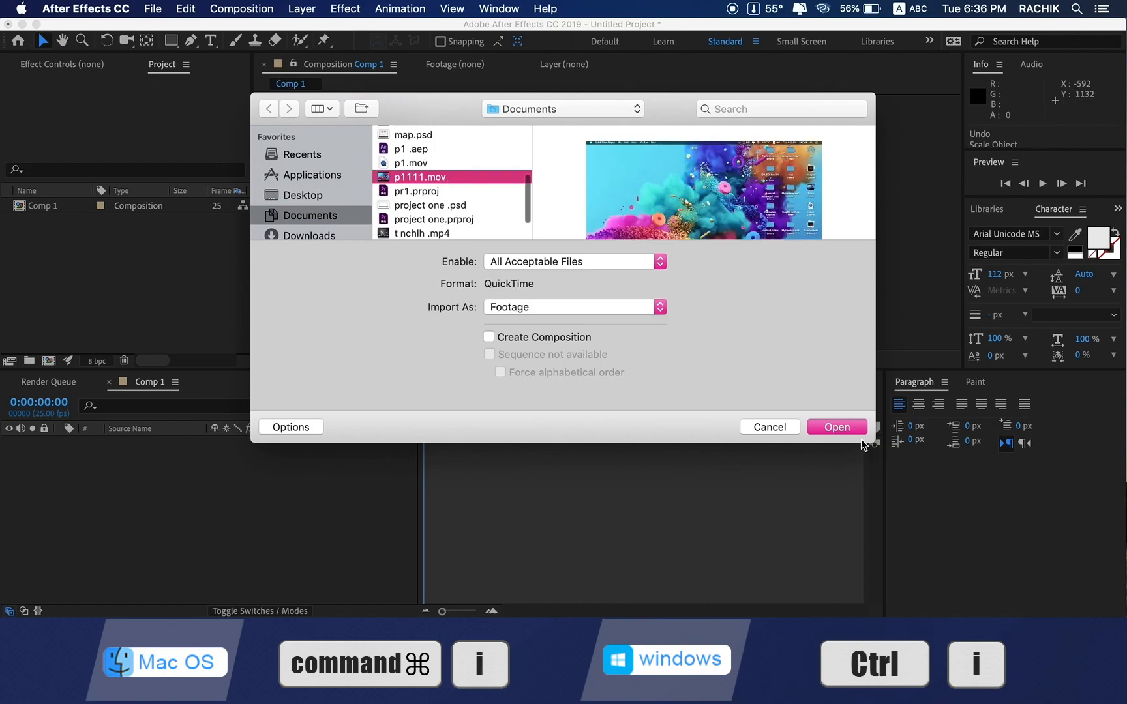
pyautogui.click(840, 428)
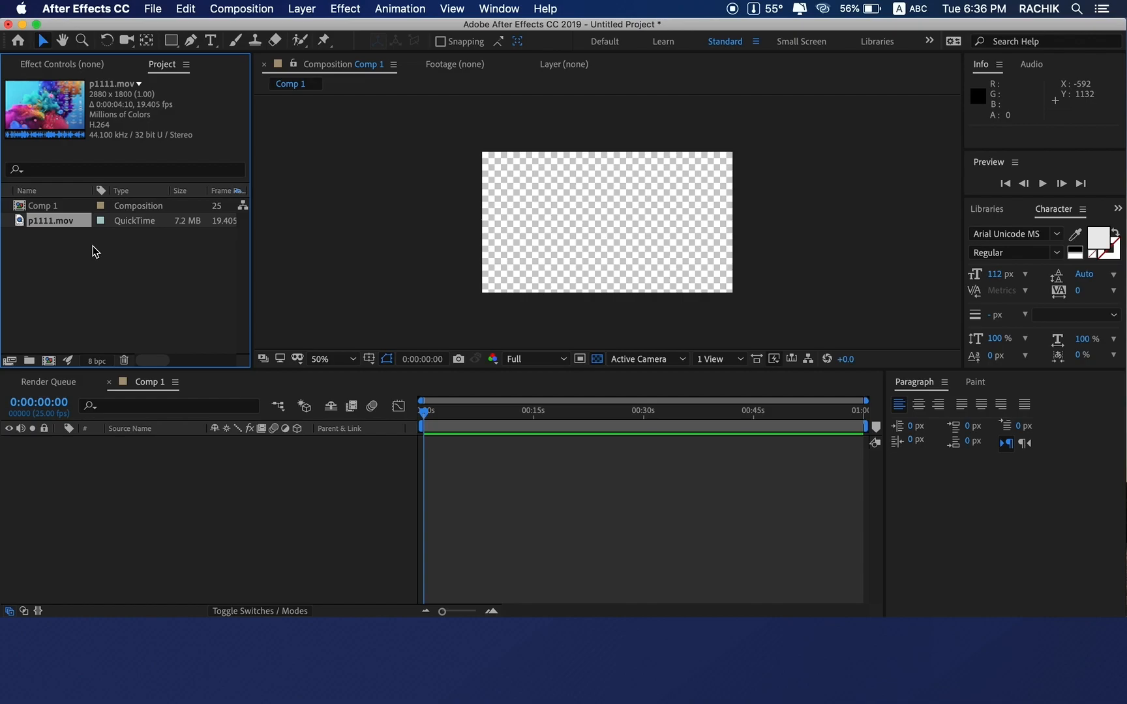
pyautogui.moveTo(79, 220); pyautogui.dragTo(126, 497)
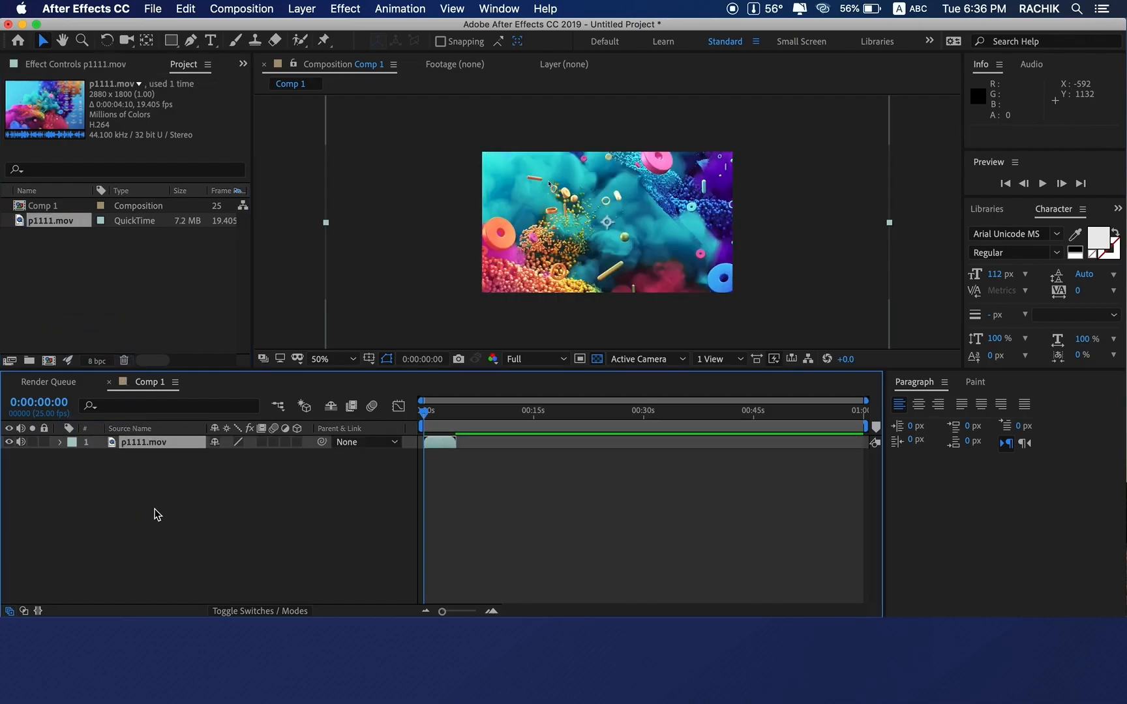
# Try scaling the p1111.mov layer down manually in the composition view to about 78% by 57%, and undo it
pyautogui.scroll(-4, 626, 217)
pyautogui.scroll(3, 627, 217)
pyautogui.scroll(-2, 627, 217)
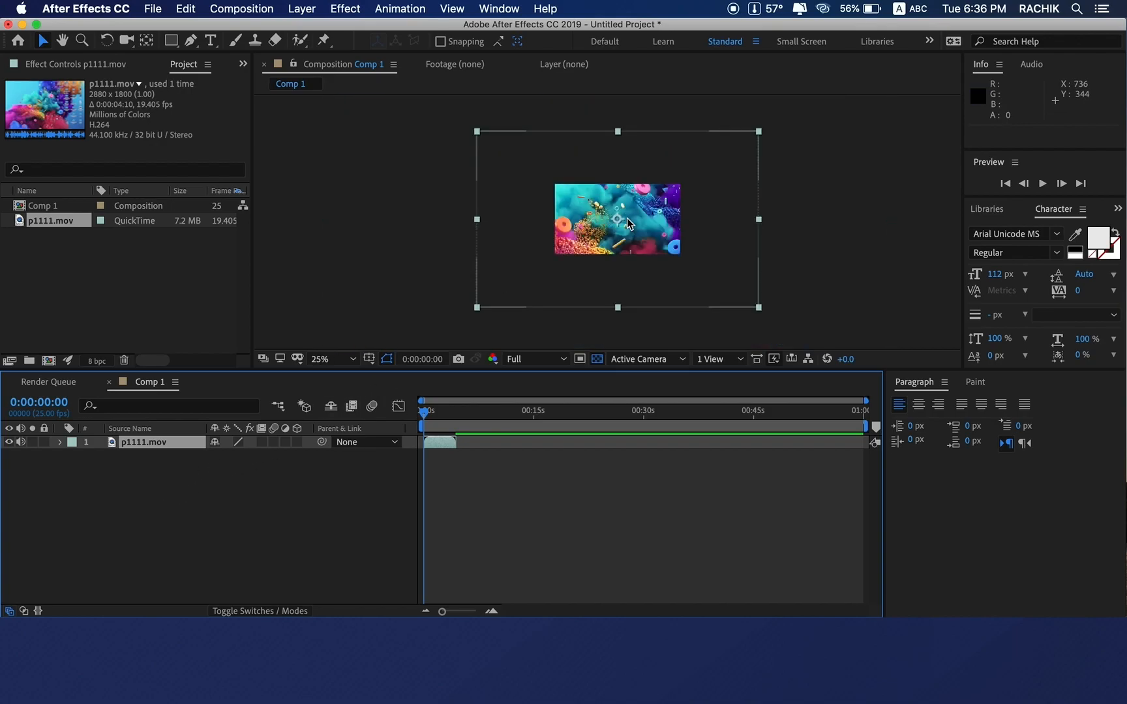
pyautogui.moveTo(758, 131); pyautogui.dragTo(731, 170)
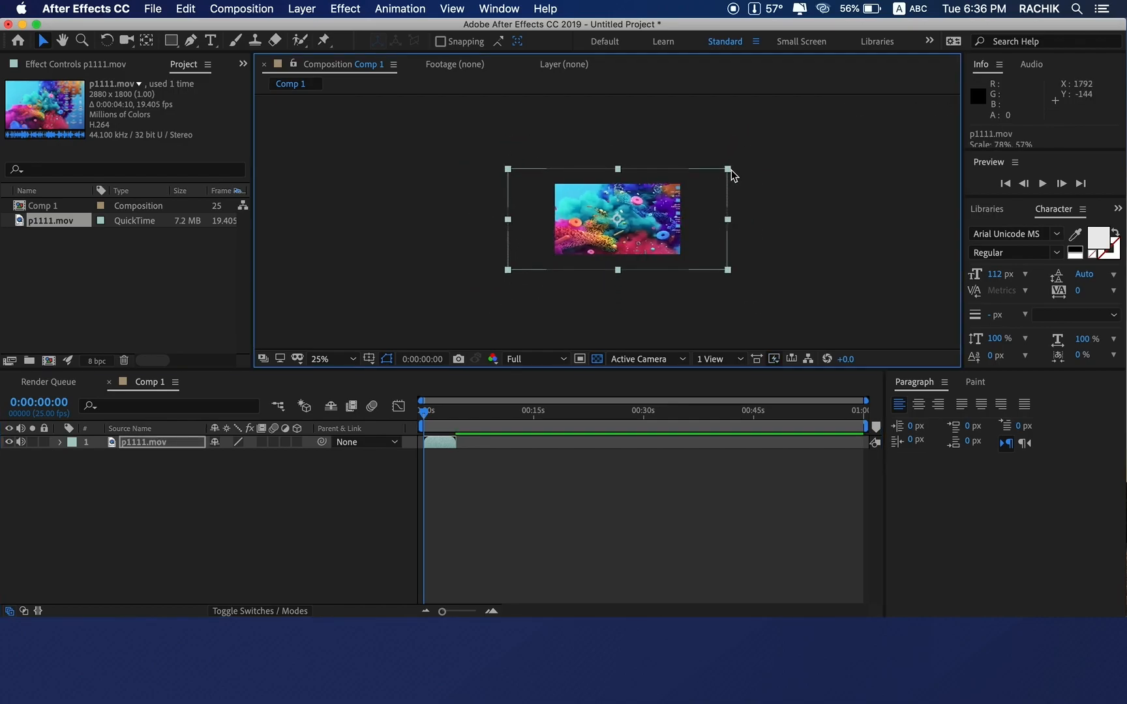
pyautogui.press('super+z')
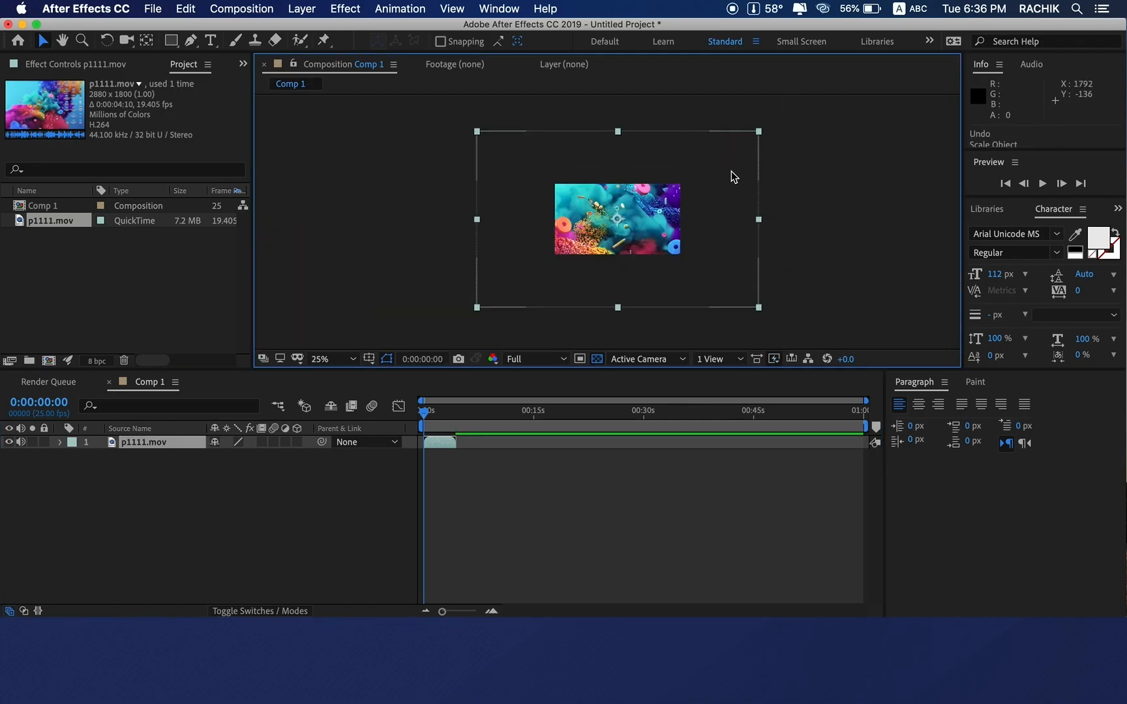
# Fit the p1111.mov layer to the composition's width
pyautogui.scroll(2, 650, 210)
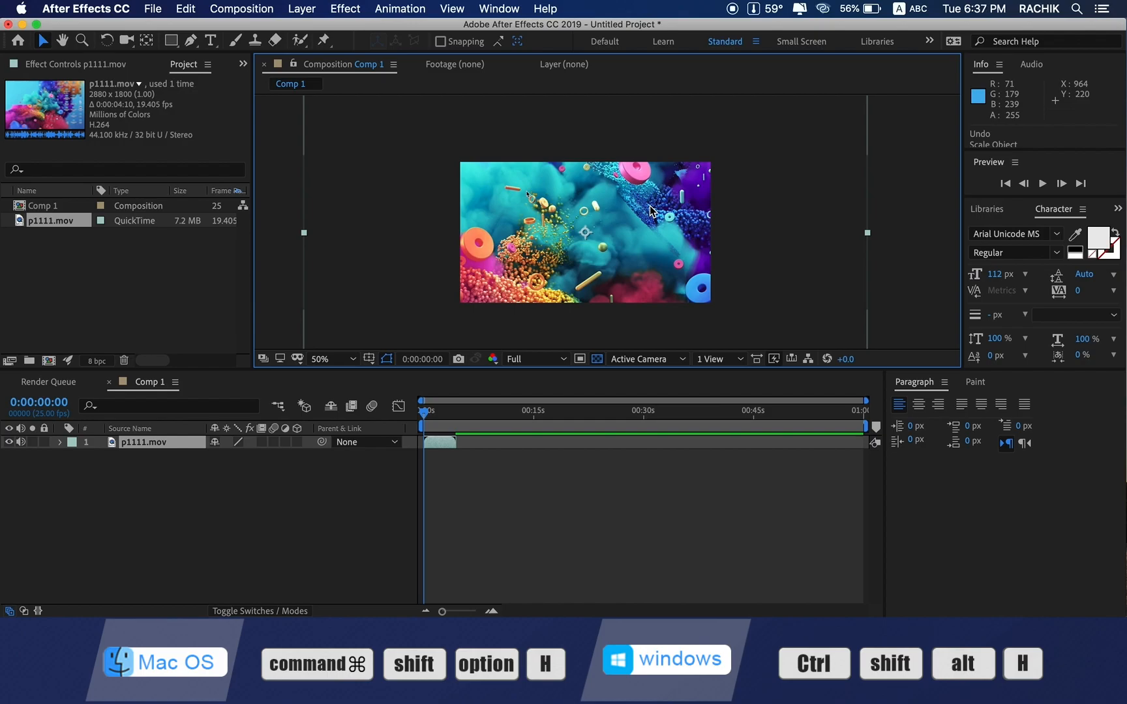
pyautogui.press('super+shift+alt+h')
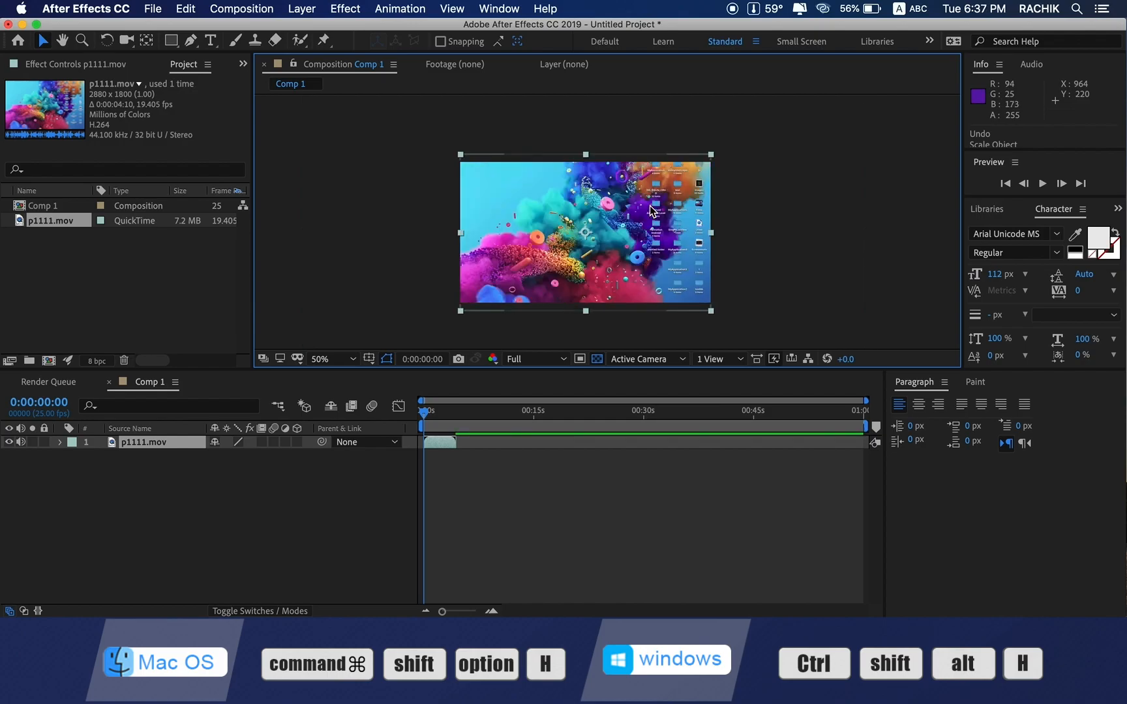
pyautogui.click(360, 491)
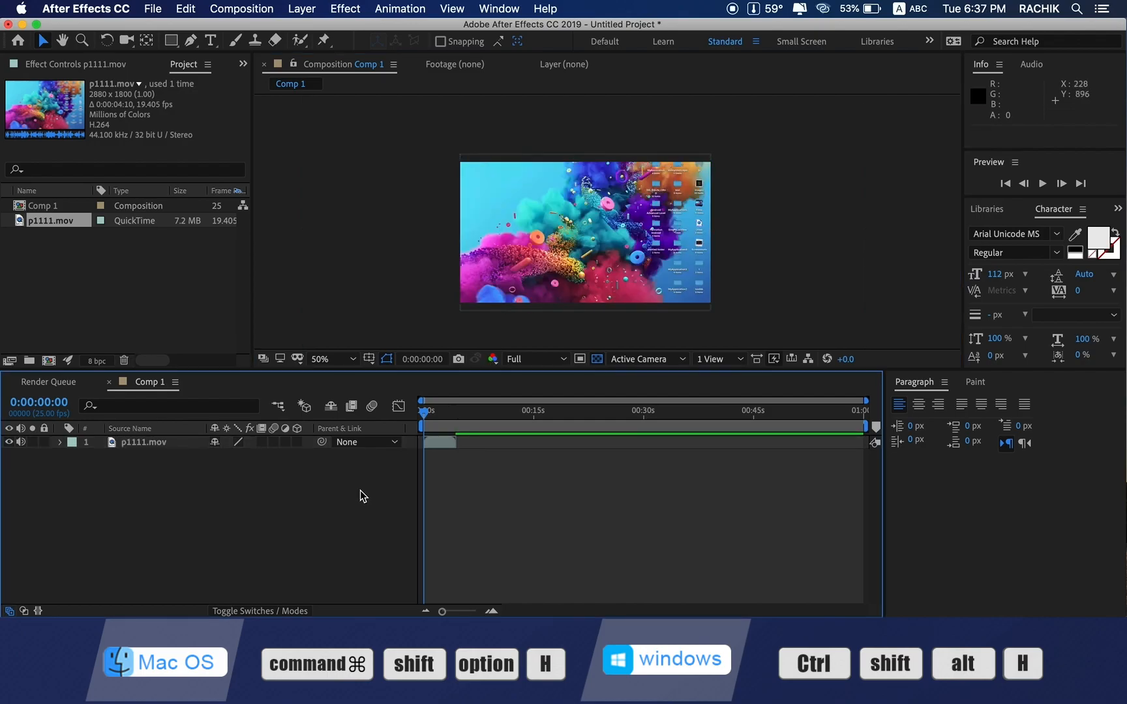
pyautogui.scroll(3, 558, 268)
pyautogui.scroll(-3, 559, 268)
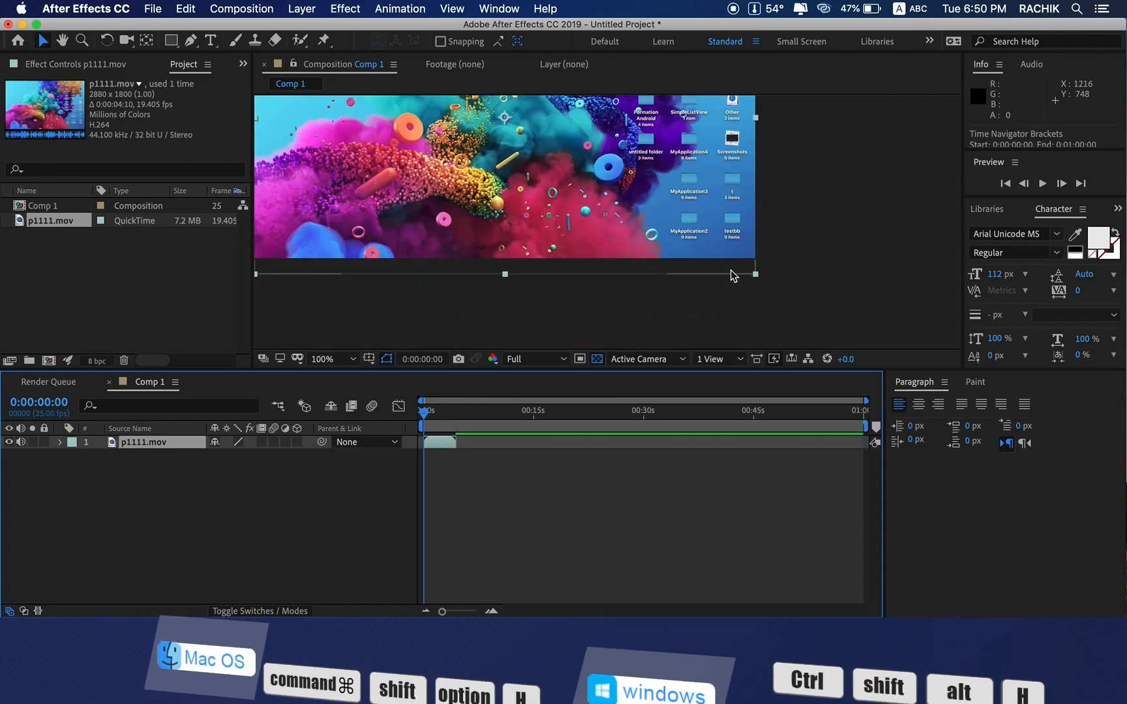
# Fit the p1111.mov layer to the composition's height, and return it to fitting the composition's width
pyautogui.moveTo(756, 273)
pyautogui.mouseDown()
pyautogui.moveTo(757, 264)
pyautogui.moveTo(757, 300)
pyautogui.moveTo(761, 258)
pyautogui.mouseUp()
pyautogui.scroll(-8, 760, 258)
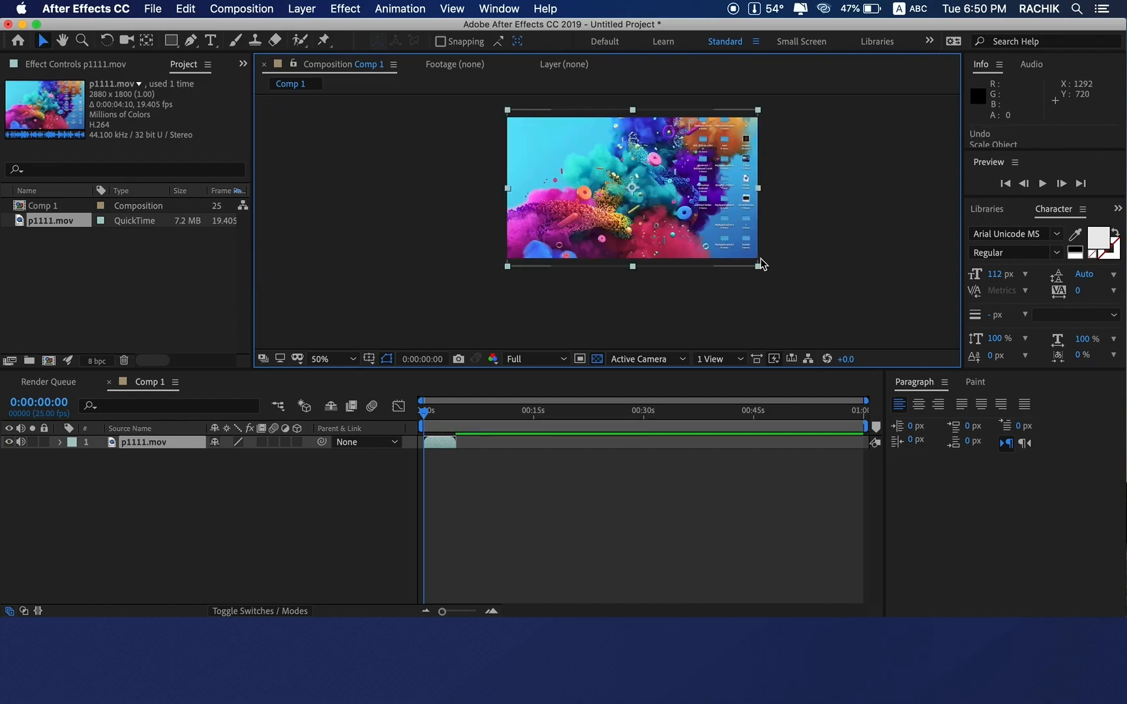
pyautogui.scroll(6, 761, 263)
pyautogui.hotkey('ctrl', 'shift', 'alt', 'g')
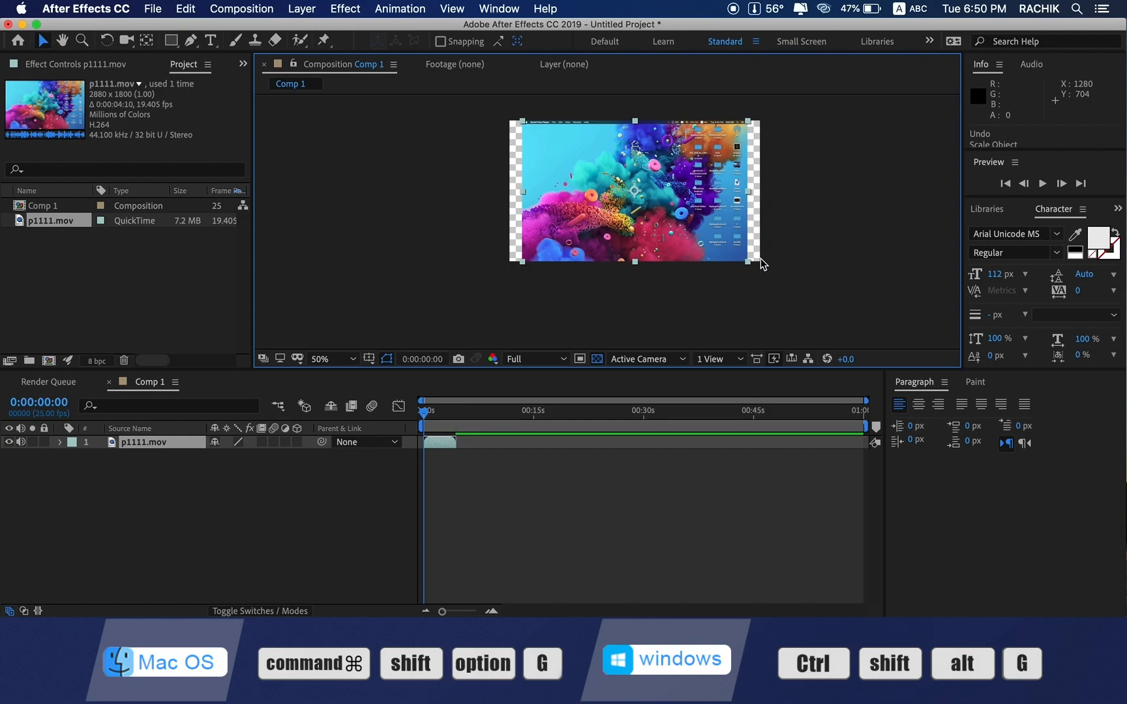
pyautogui.scroll(2, 756, 208)
pyautogui.hotkey('shift', '/')
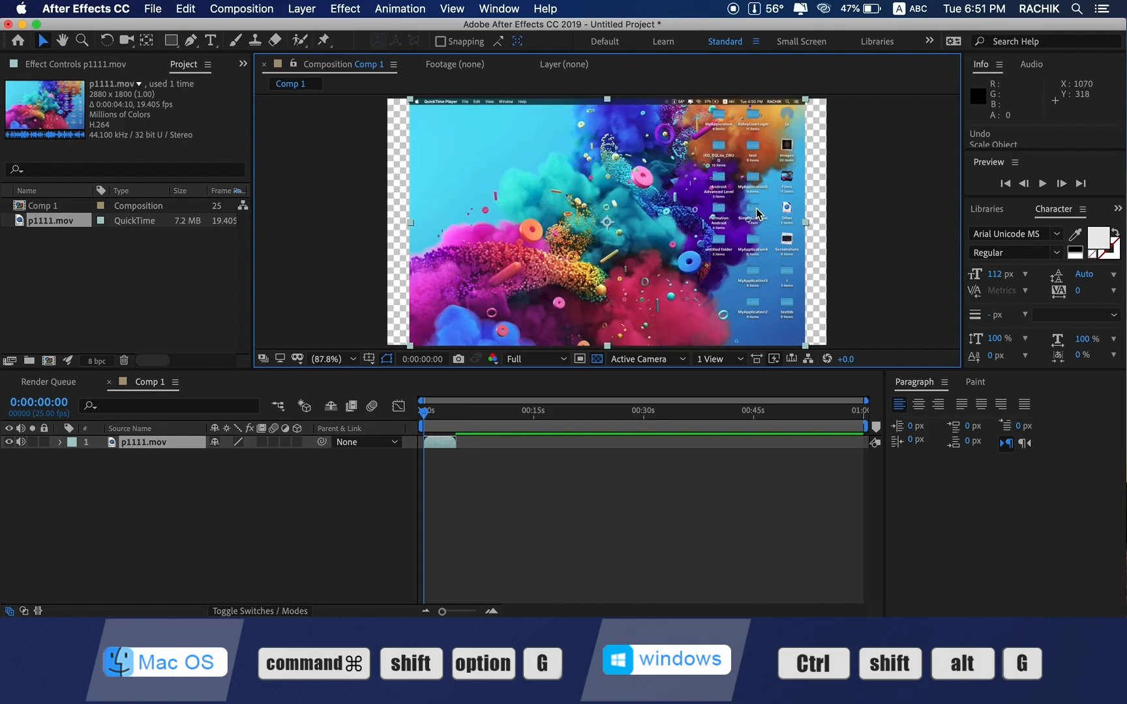
pyautogui.hotkey('ctrl', 'shift', 'alt', 'h')
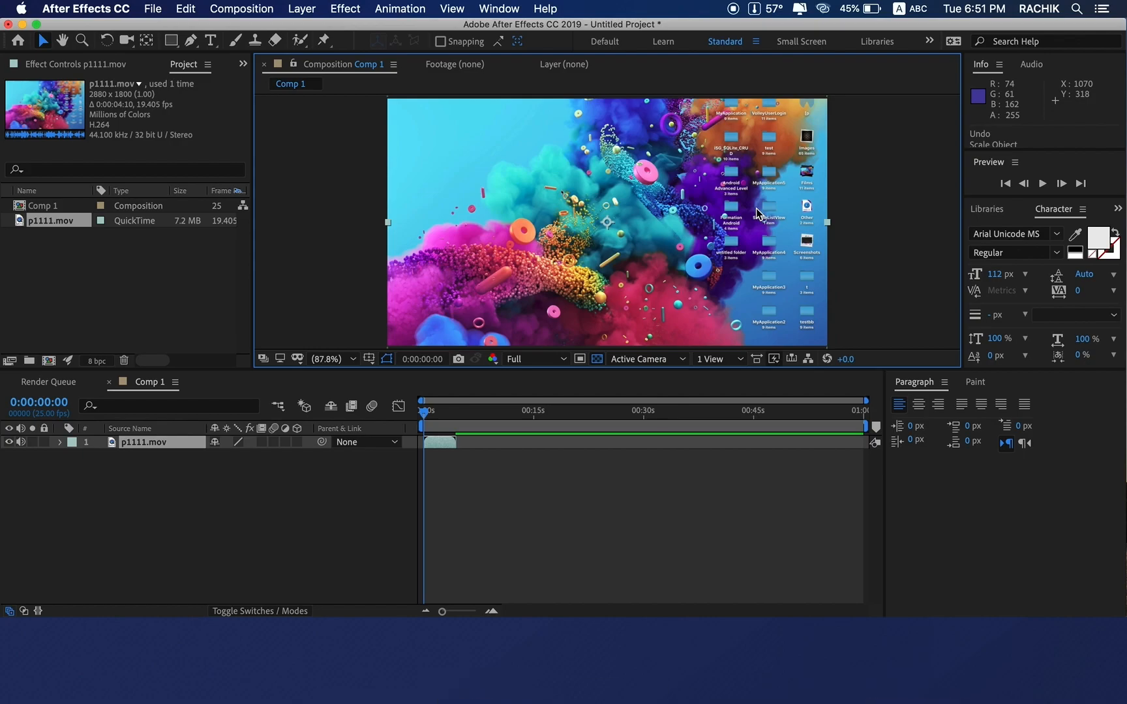
pyautogui.hotkey('ctrl', 'shift', 'alt', 'g')
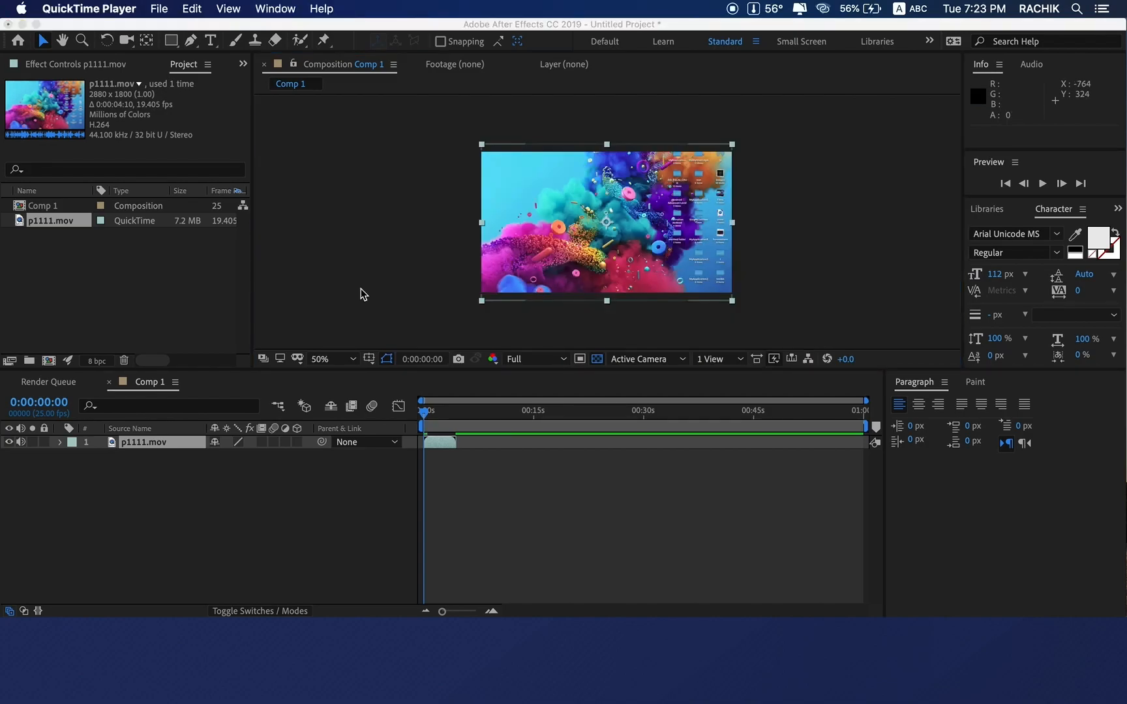
# Magnify the composition view to 400% and bring it back down to 50%
pyautogui.click(362, 287)
pyautogui.press('.')
pyautogui.press(',')
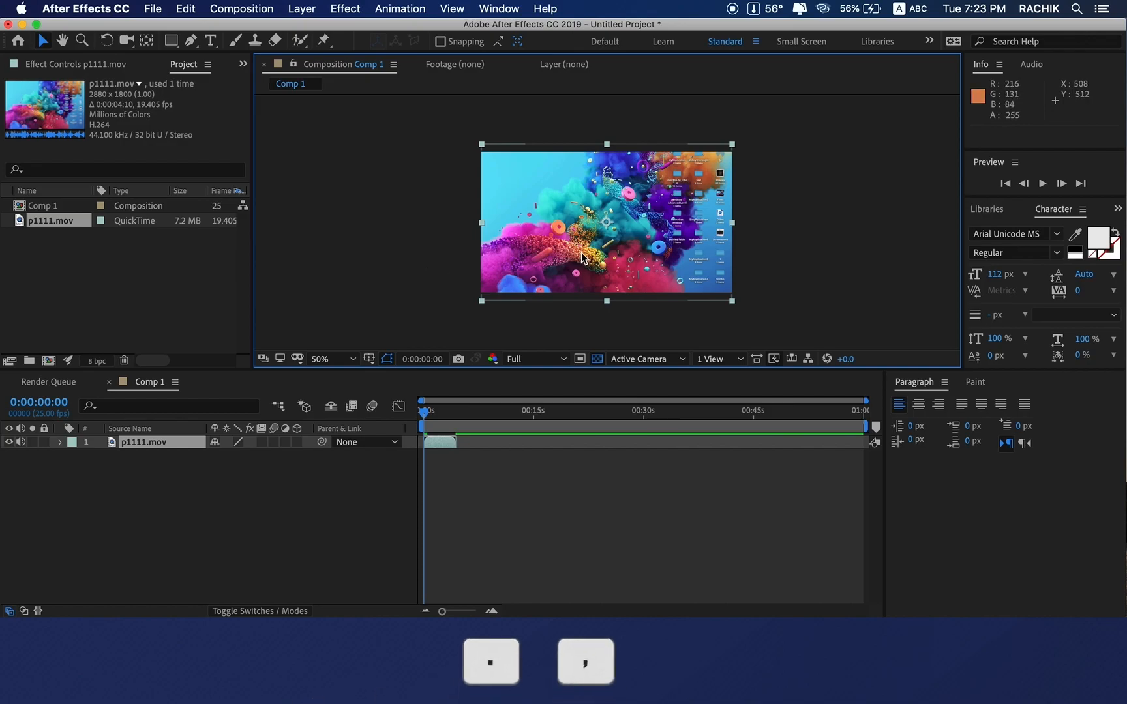
pyautogui.press('.')
pyautogui.press('.')
pyautogui.press('.')
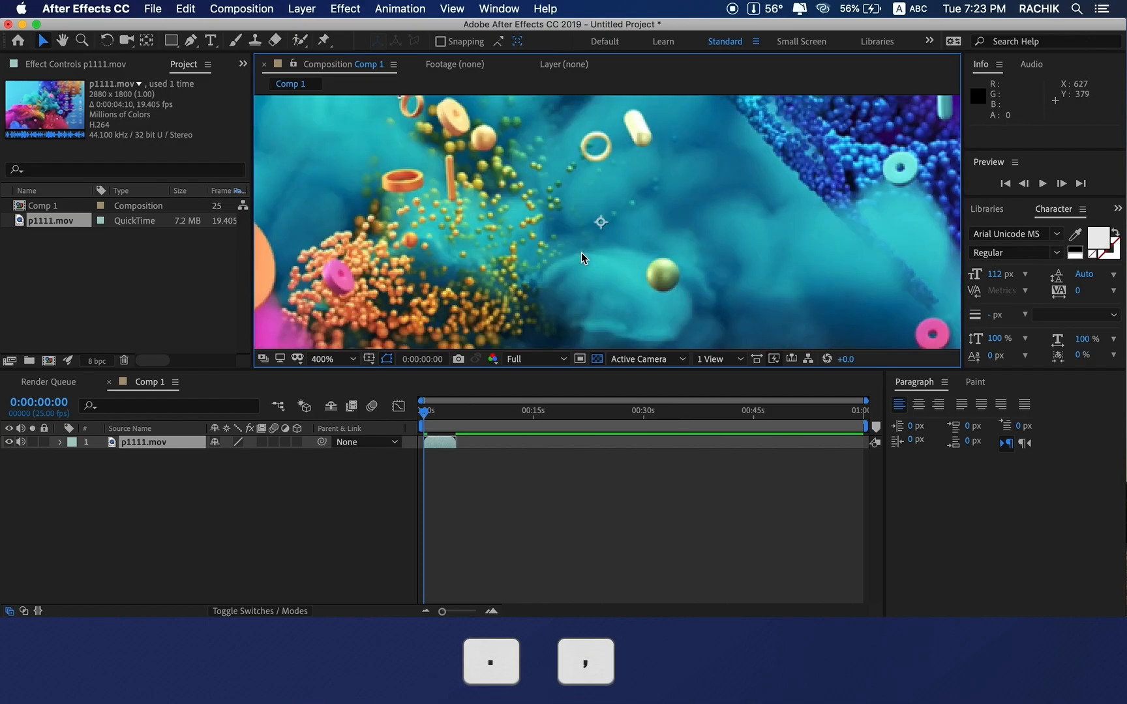
pyautogui.press(',')
pyautogui.press(',')
pyautogui.press(',')
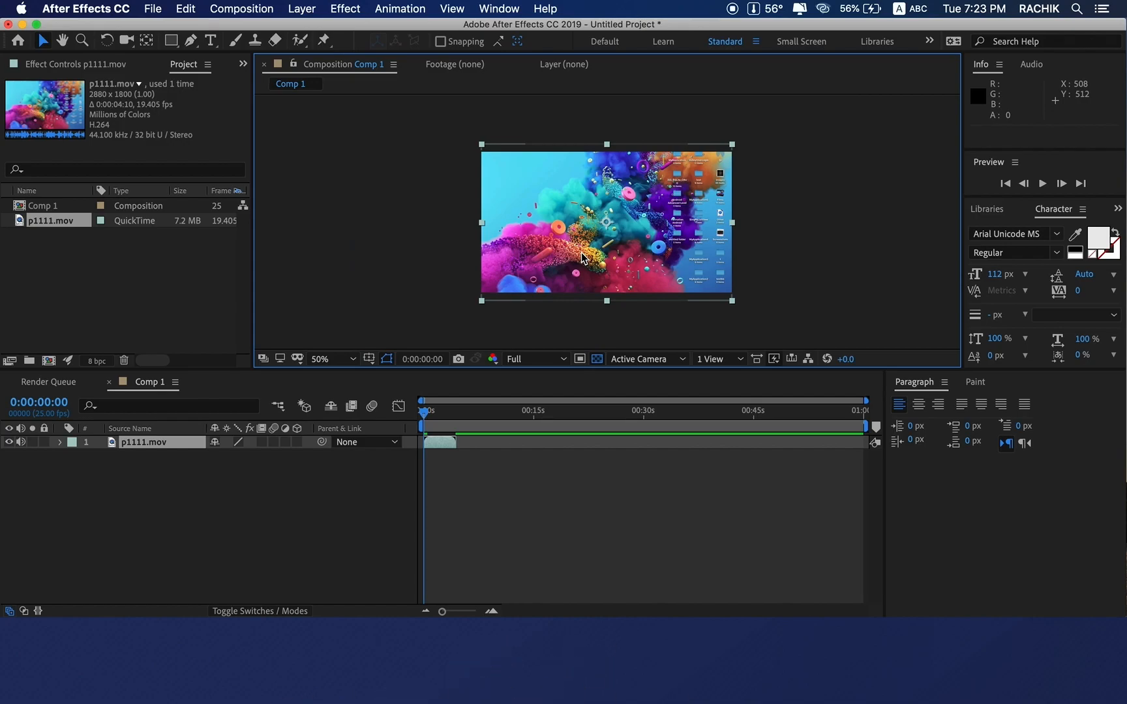
# Examine the folder icons in the upper corner of the p1111.mov footage at 400% magnification using the Hand tool
pyautogui.press('space')
pyautogui.moveTo(583, 295); pyautogui.dragTo(545, 267)
pyautogui.scroll(6, 561, 236)
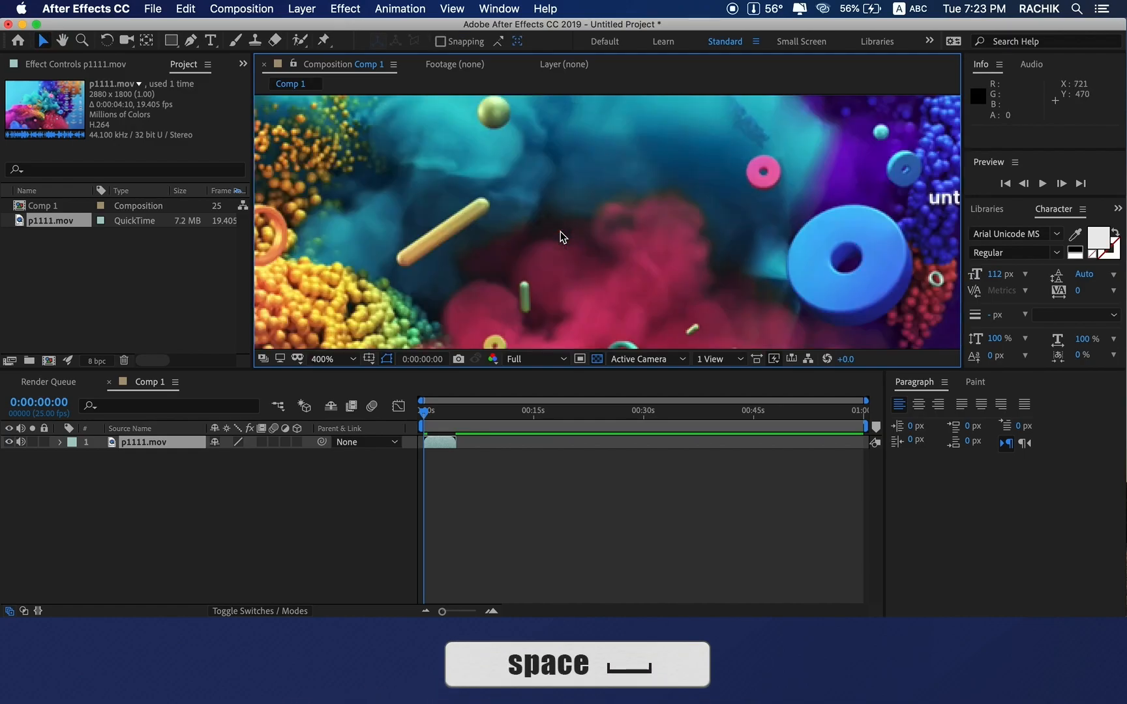
pyautogui.press('space')
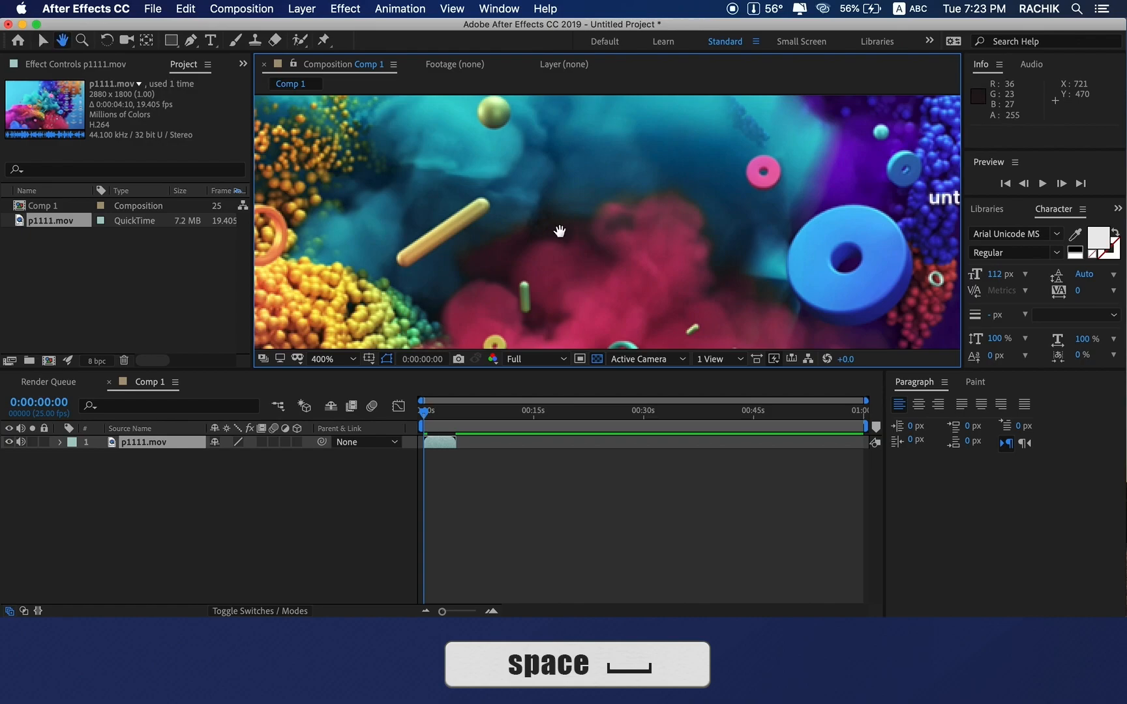
pyautogui.hscroll(10, 587, 222)
pyautogui.scroll(8, 717, 182)
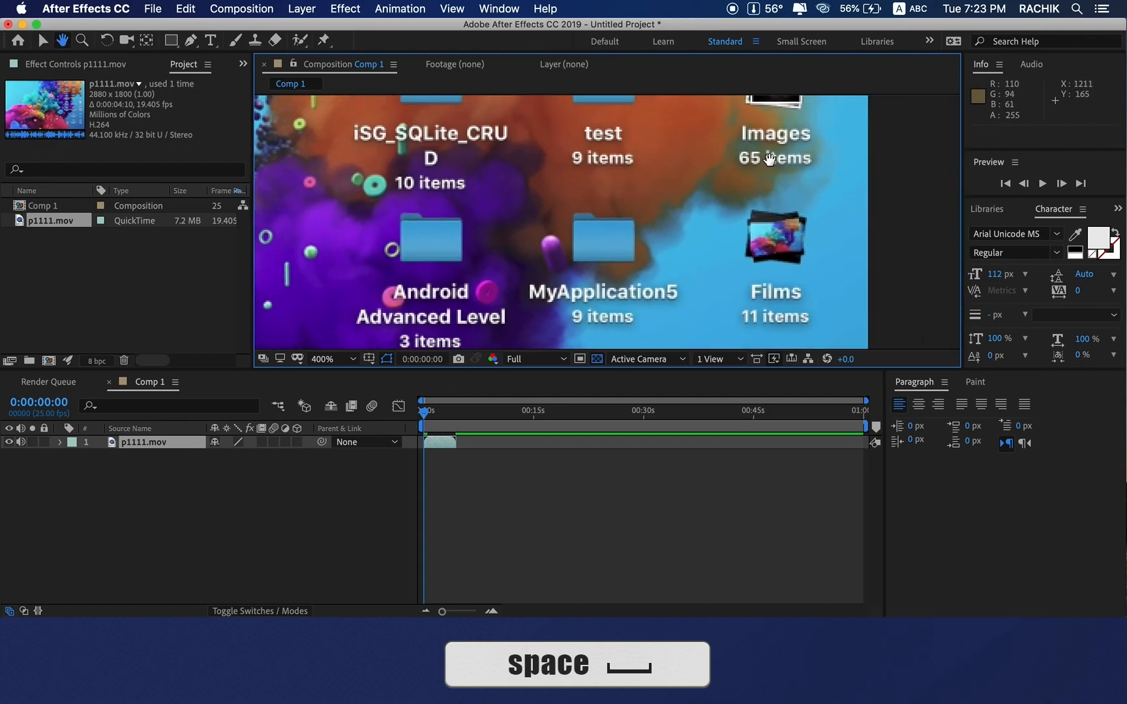
pyautogui.scroll(8, 763, 163)
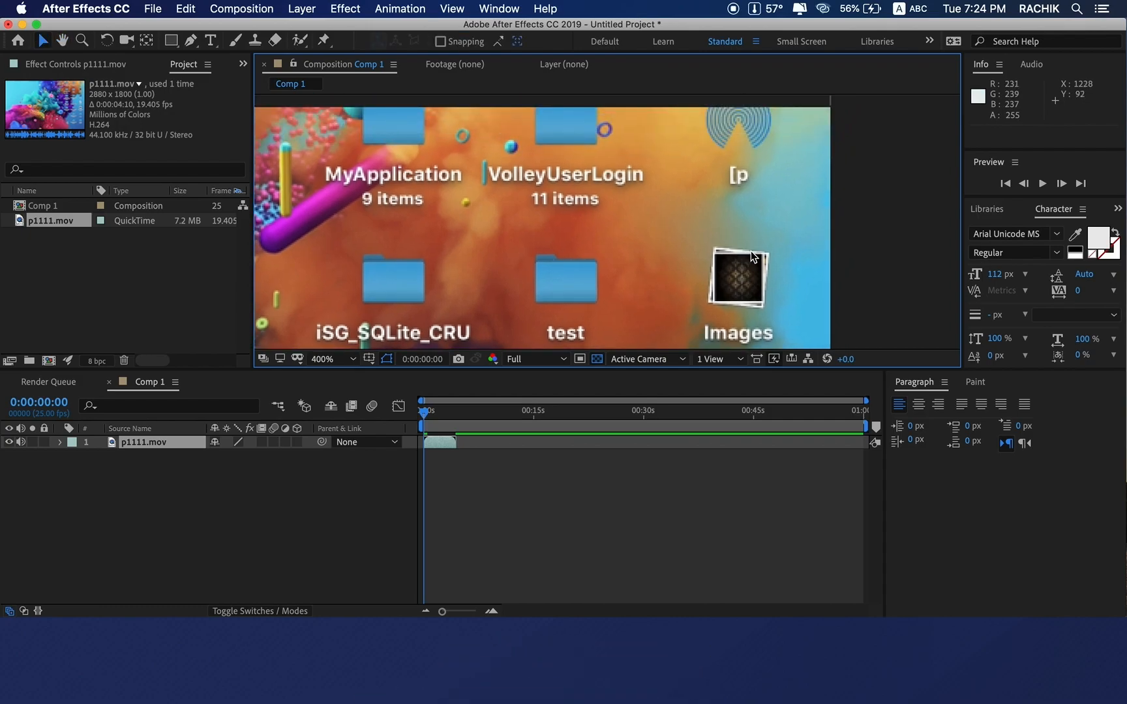
# Set the composition view's magnification to Fit, enlarge it to 400%, and return it to Fit
pyautogui.click(349, 361)
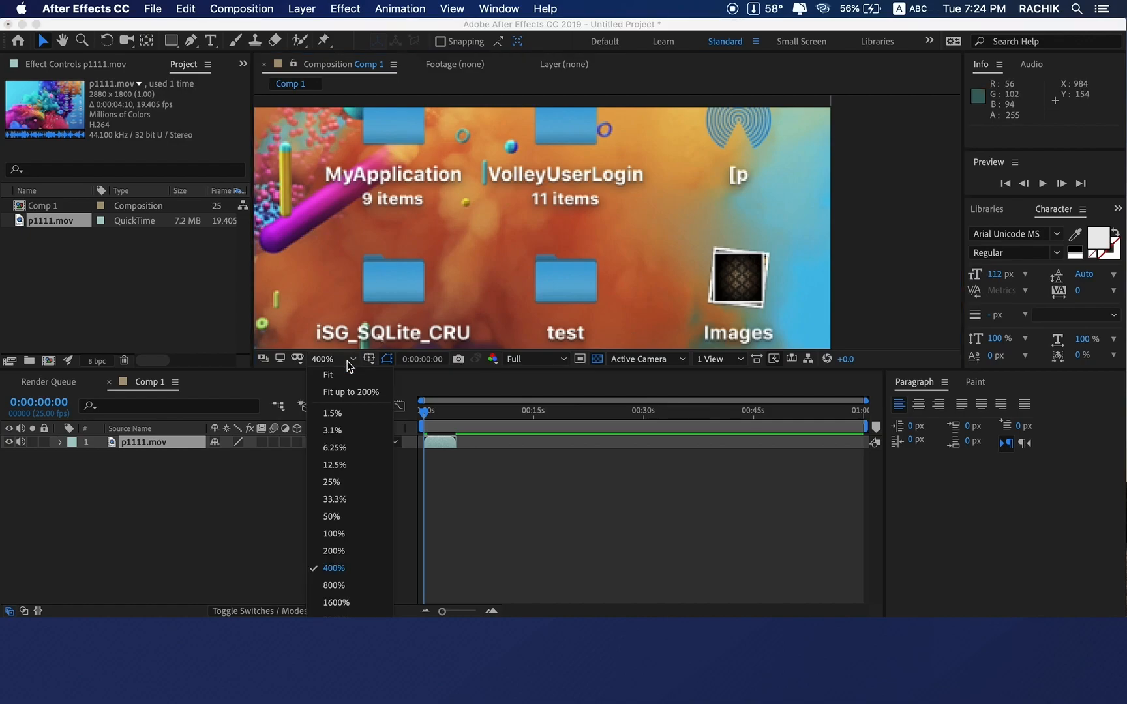
pyautogui.click(336, 376)
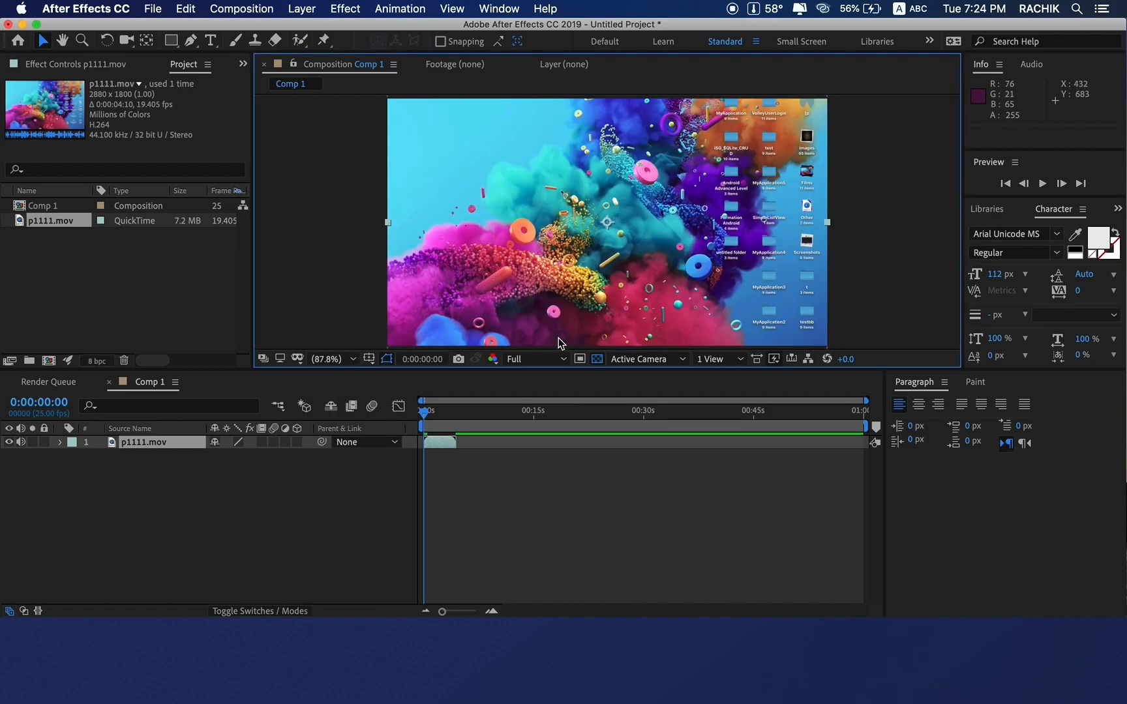
pyautogui.hotkey('shift', '/')
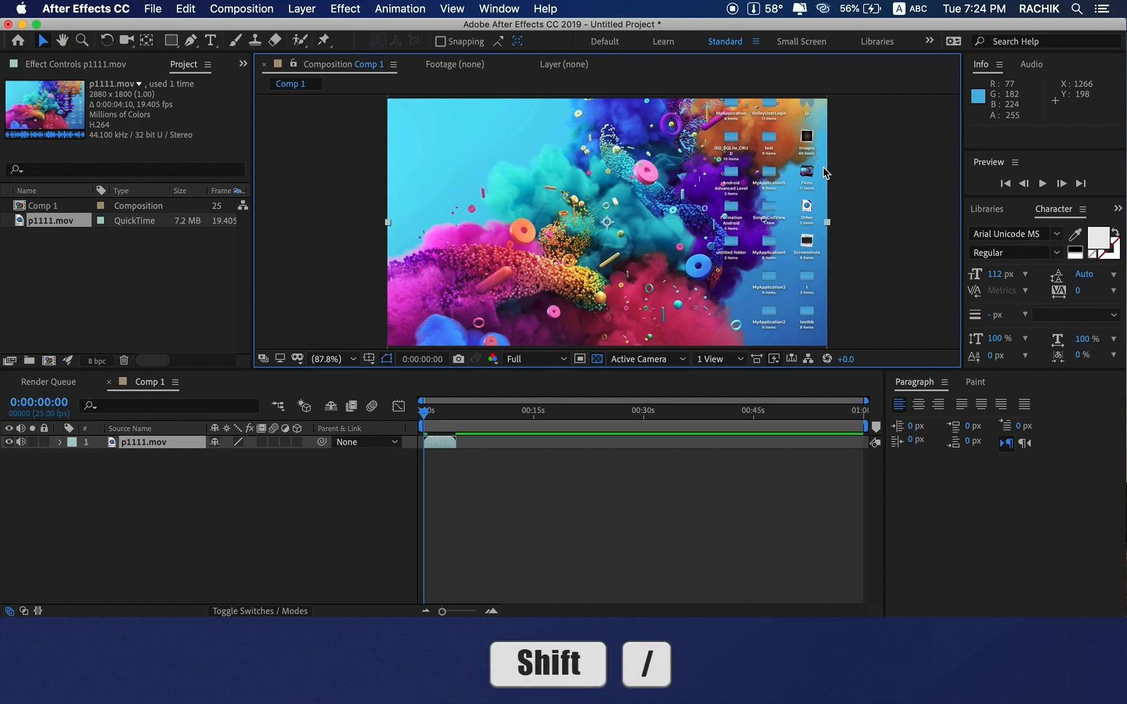
pyautogui.scroll(5, 746, 186)
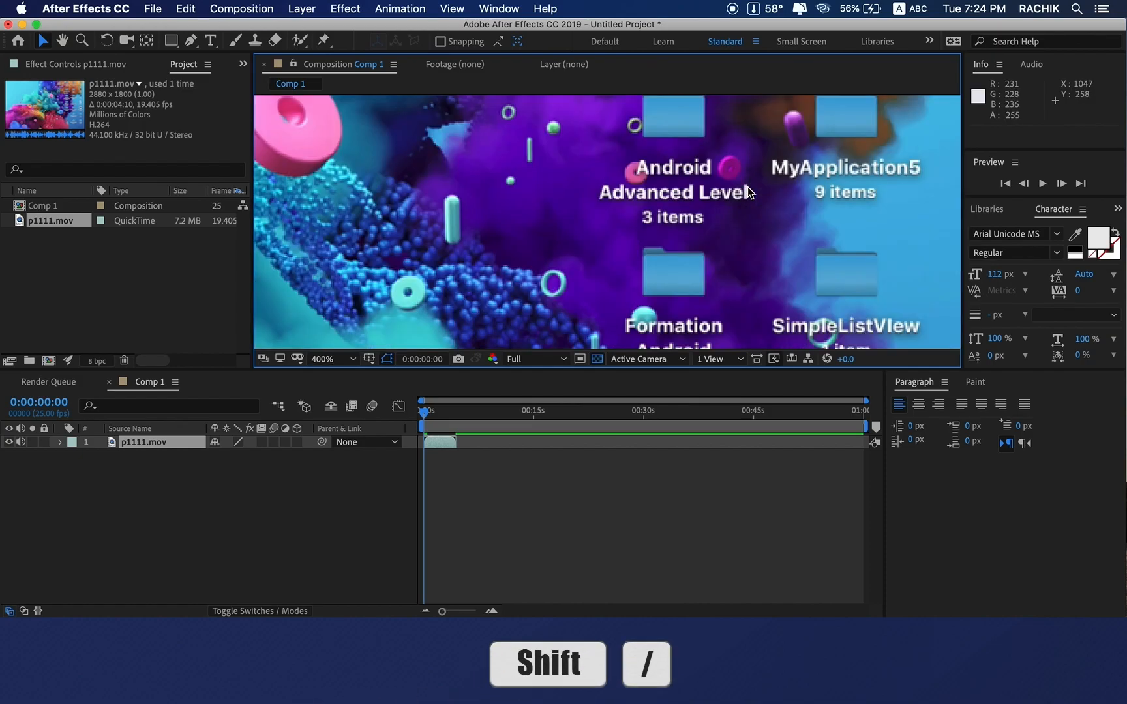
pyautogui.hotkey('shift', '/')
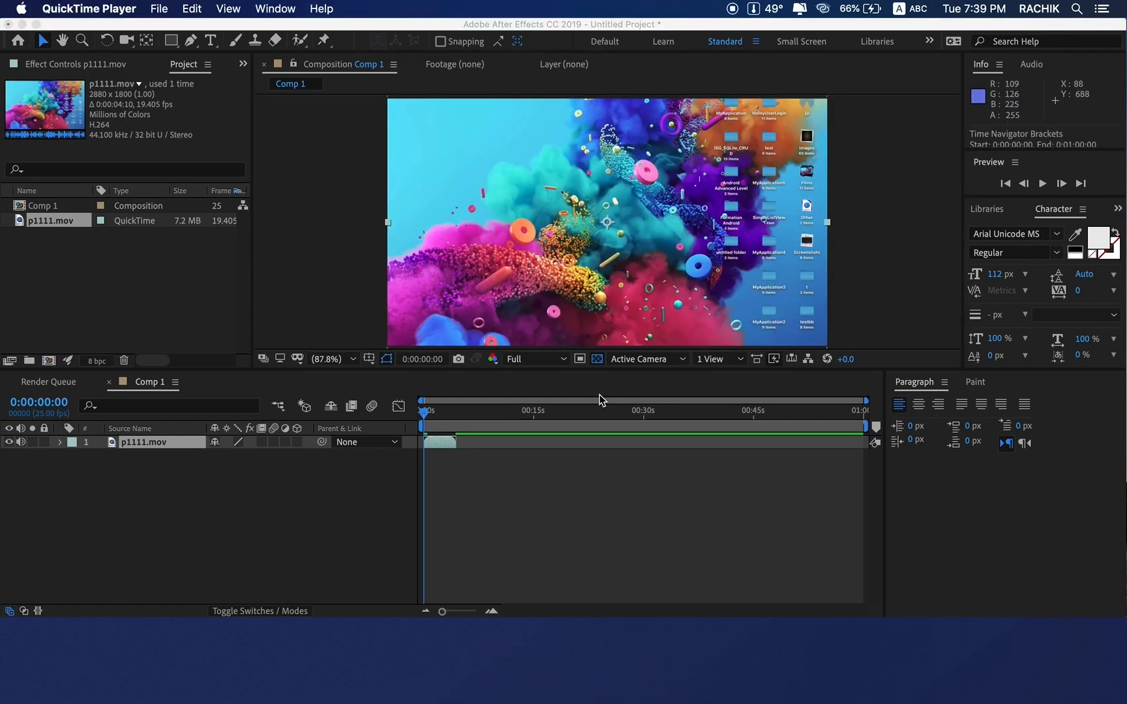
# Zoom the Comp 1 timeline's time scale in and out, and deselect the p1111.mov layer
pyautogui.click(661, 502)
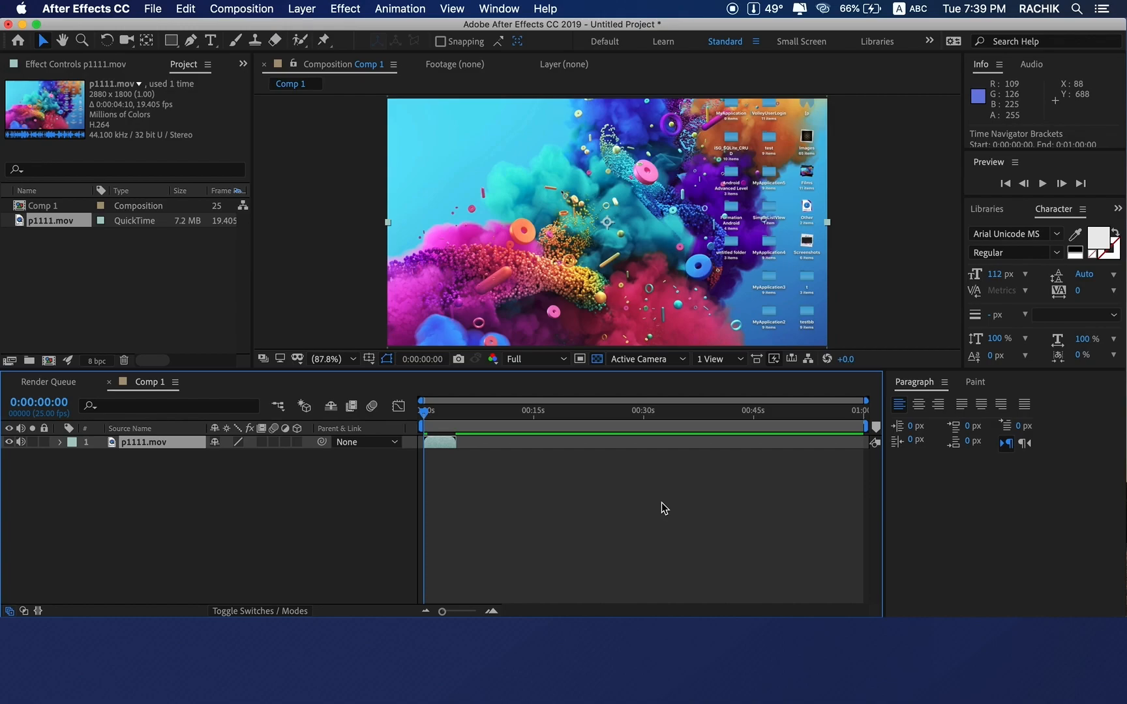
pyautogui.press('=')
pyautogui.press('-')
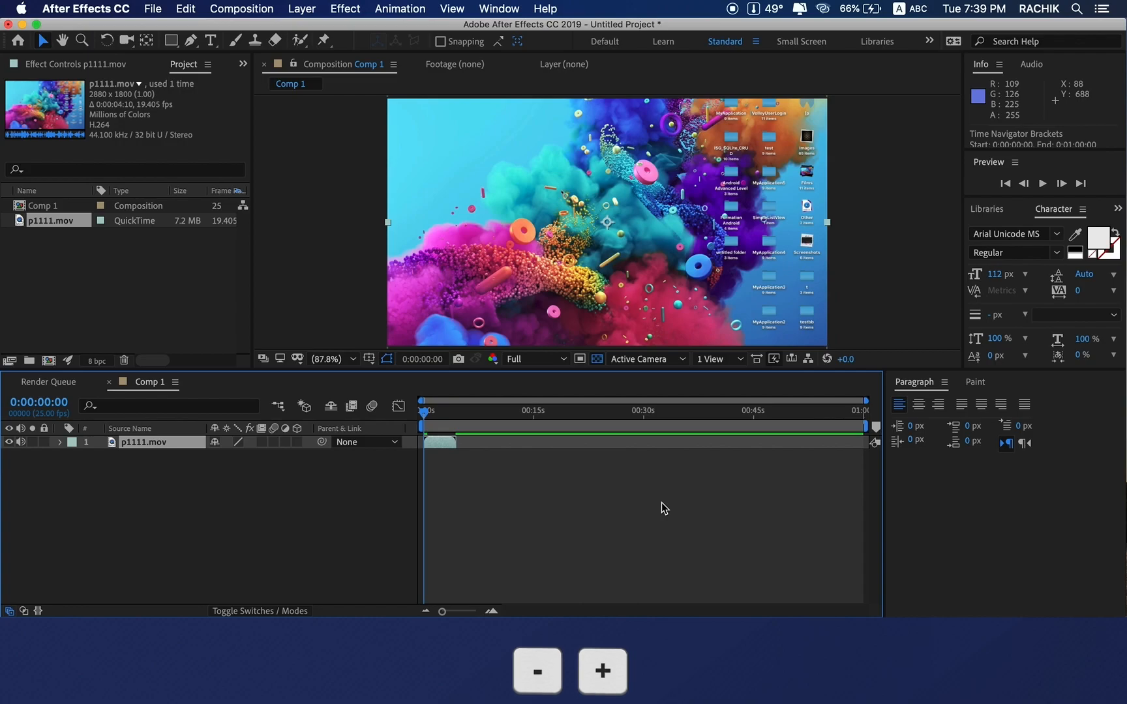
pyautogui.click(163, 465)
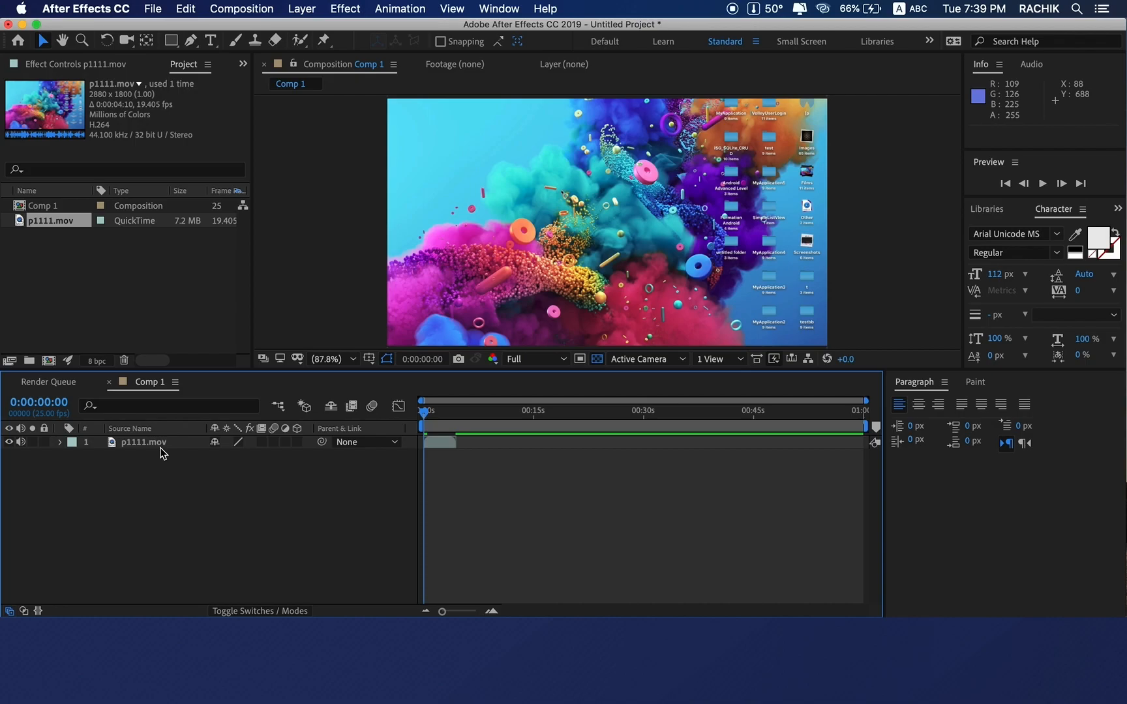
# Reveal the p1111.mov layer's Anchor Point, Scale, Position and Opacity properties one after another
pyautogui.click(161, 449)
pyautogui.press('a')
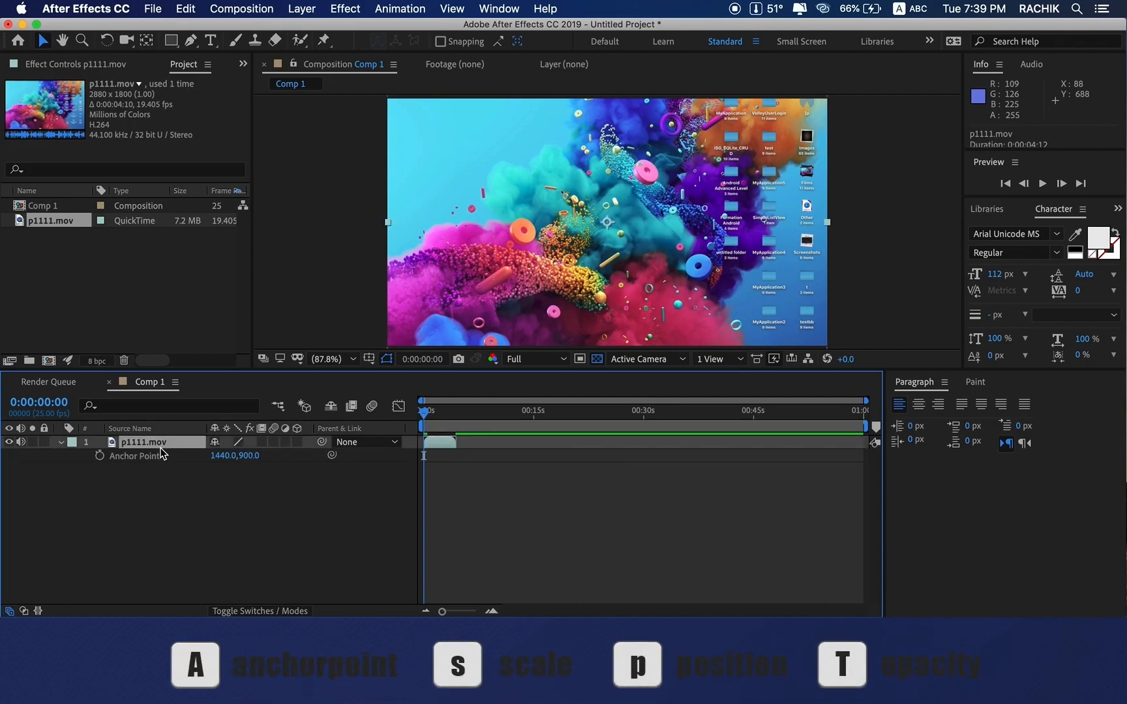
pyautogui.press('s')
pyautogui.press('p')
pyautogui.moveTo(225, 456)
pyautogui.mouseDown()
pyautogui.moveTo(175, 472)
pyautogui.moveTo(217, 457)
pyautogui.moveTo(140, 461)
pyautogui.moveTo(221, 463)
pyautogui.mouseUp()
pyautogui.press('t')
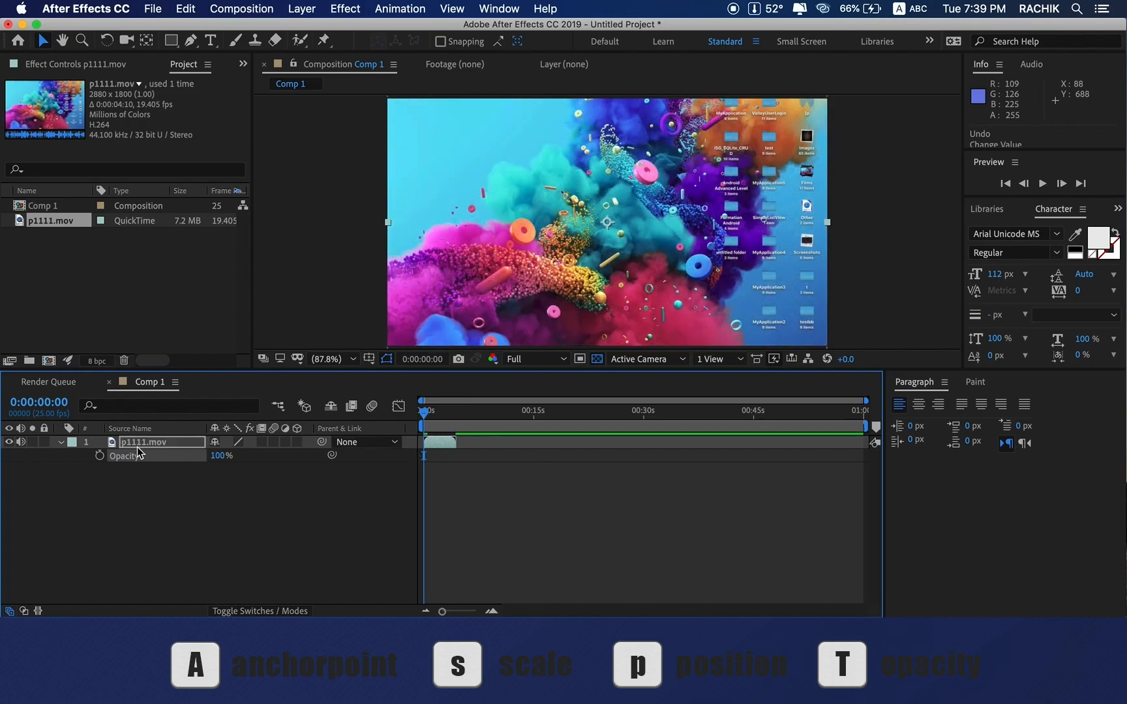
# Animate the p1111.mov layer's Position from 640,360 at the start to about 130 px further left at about 2.5 seconds
pyautogui.click(132, 443)
pyautogui.press('p')
pyautogui.click(100, 456)
pyautogui.click(444, 424)
pyautogui.moveTo(219, 456); pyautogui.dragTo(157, 478)
pyautogui.moveTo(444, 412); pyautogui.dragTo(425, 411)
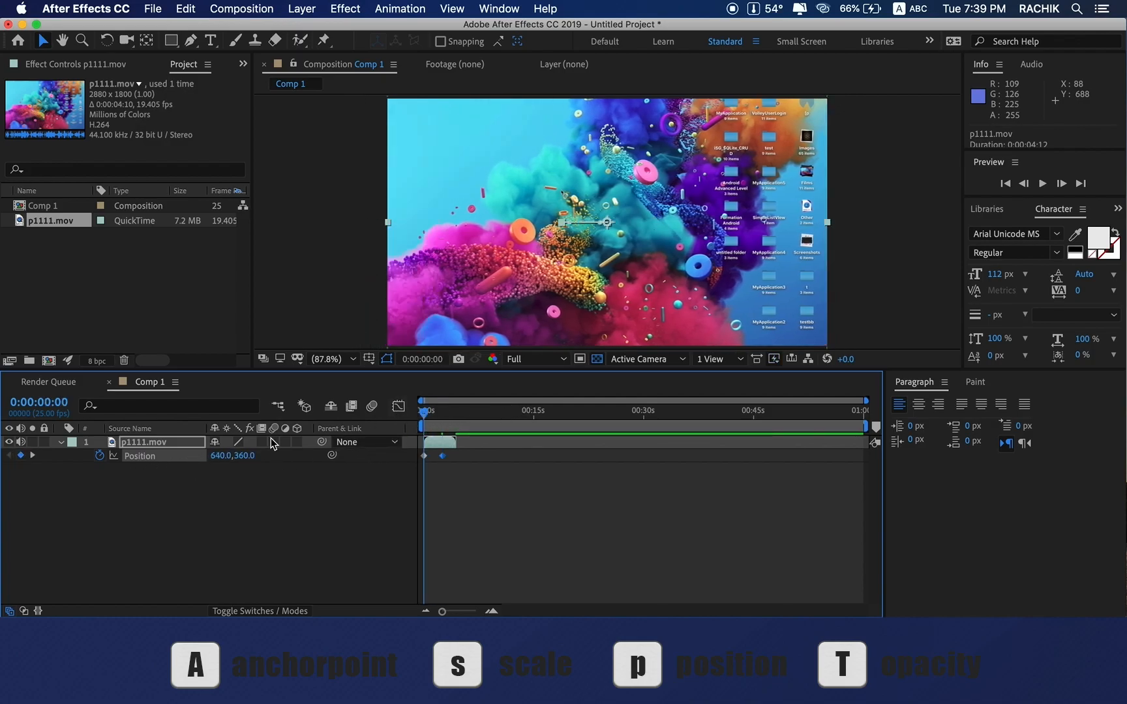
# Animate the p1111.mov layer's Scale with keyframes of 44.4% at the start and 71.4% at 0:00:02:01
pyautogui.press('s')
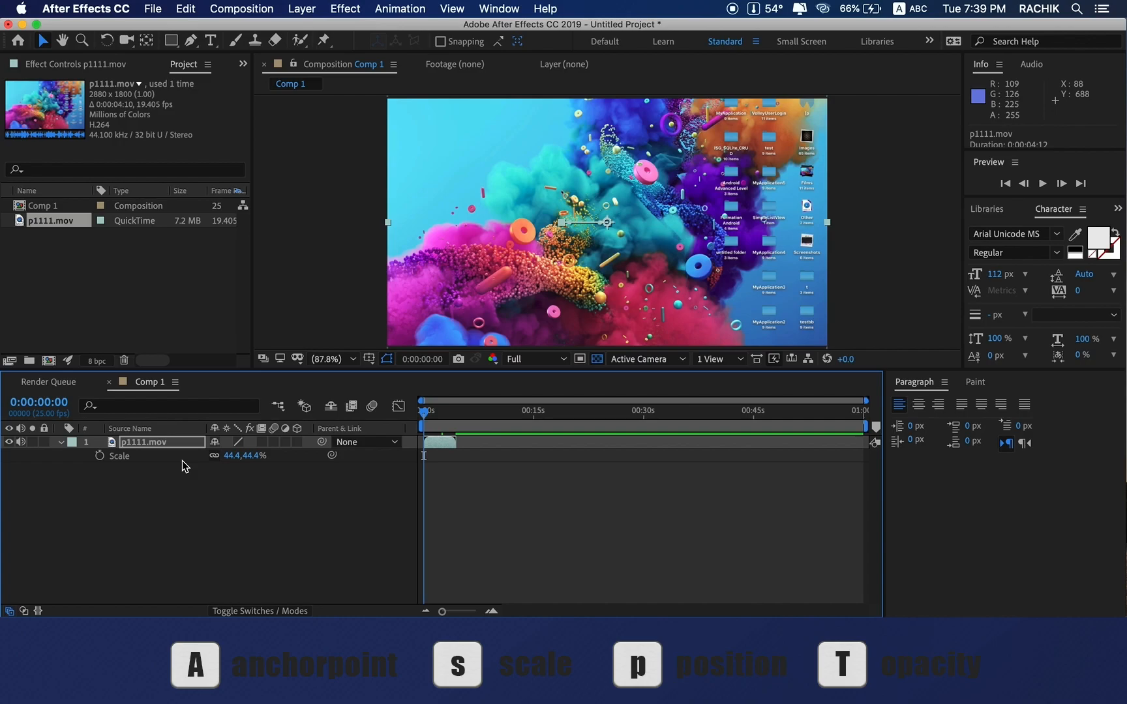
pyautogui.click(99, 455)
pyautogui.click(438, 423)
pyautogui.click(240, 455)
pyautogui.write('71.4')
pyautogui.press('Return')
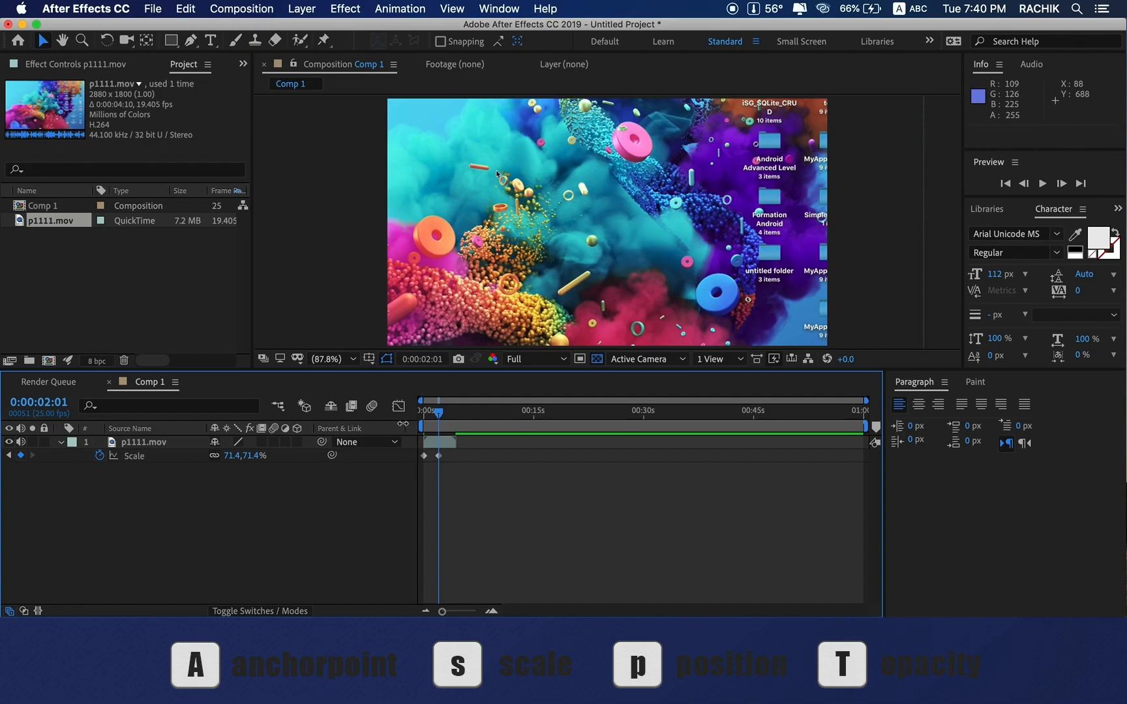
# Preview the p1111.mov layer's animation from the start of the composition
pyautogui.press('Home')
pyautogui.press('space')
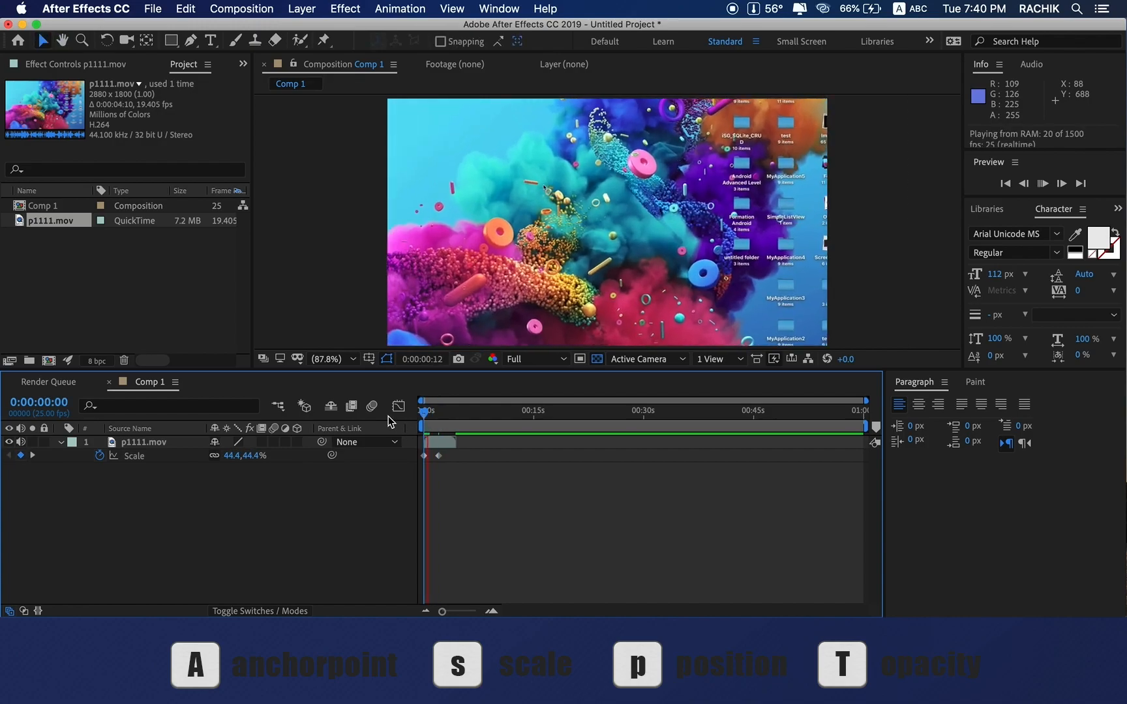
pyautogui.press('space')
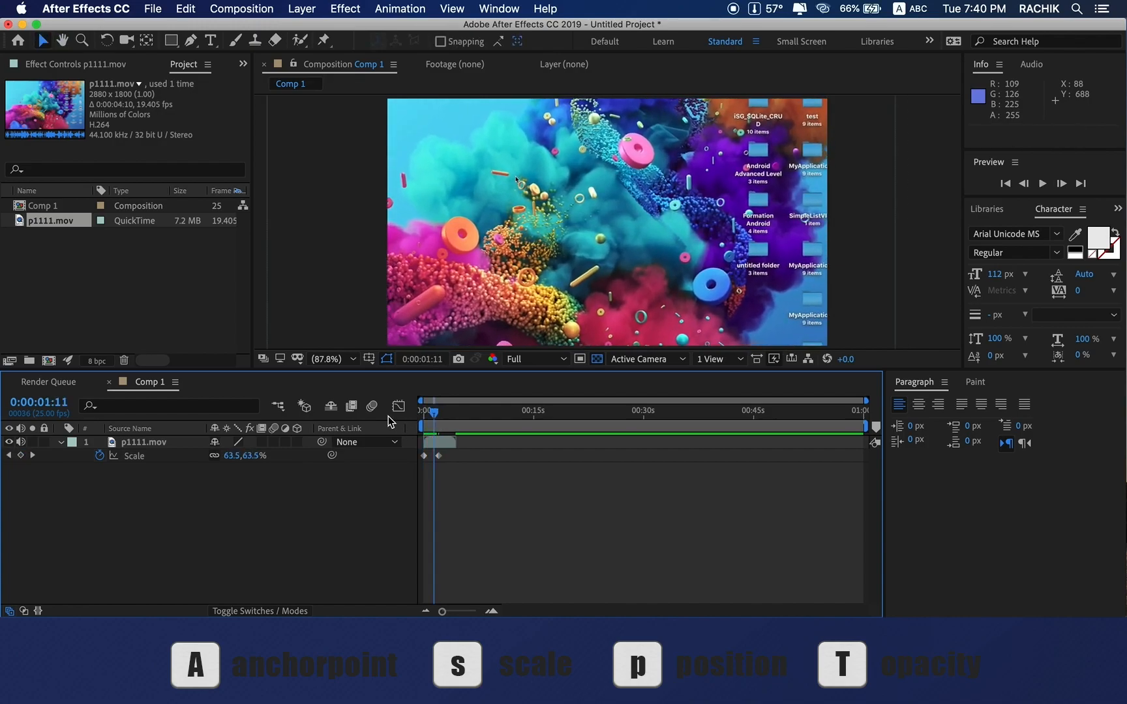
# Show only the p1111.mov layer's keyframed properties and jump between their keyframes
pyautogui.click(60, 442)
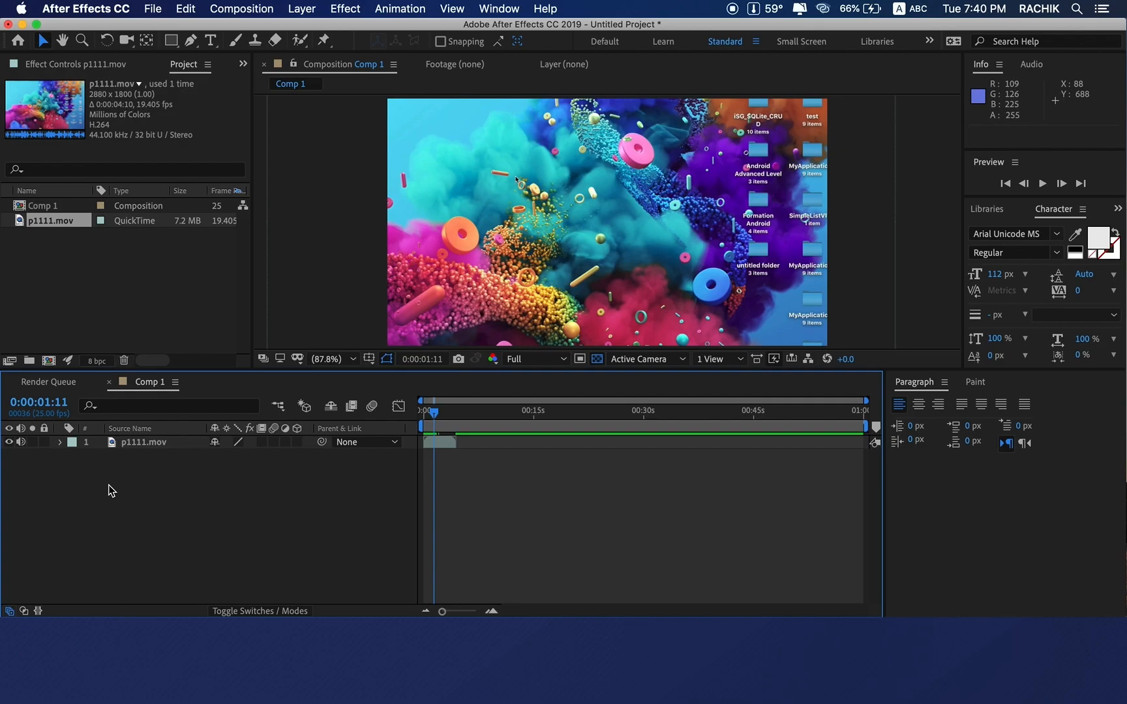
pyautogui.click(140, 441)
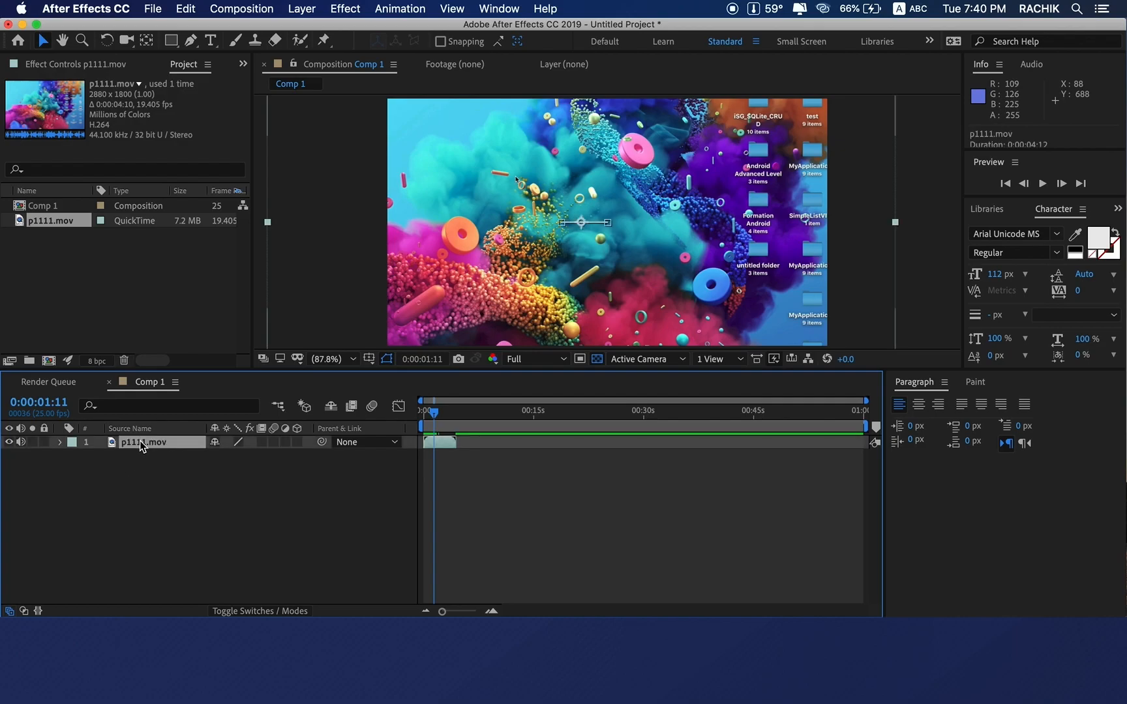
pyautogui.press('u')
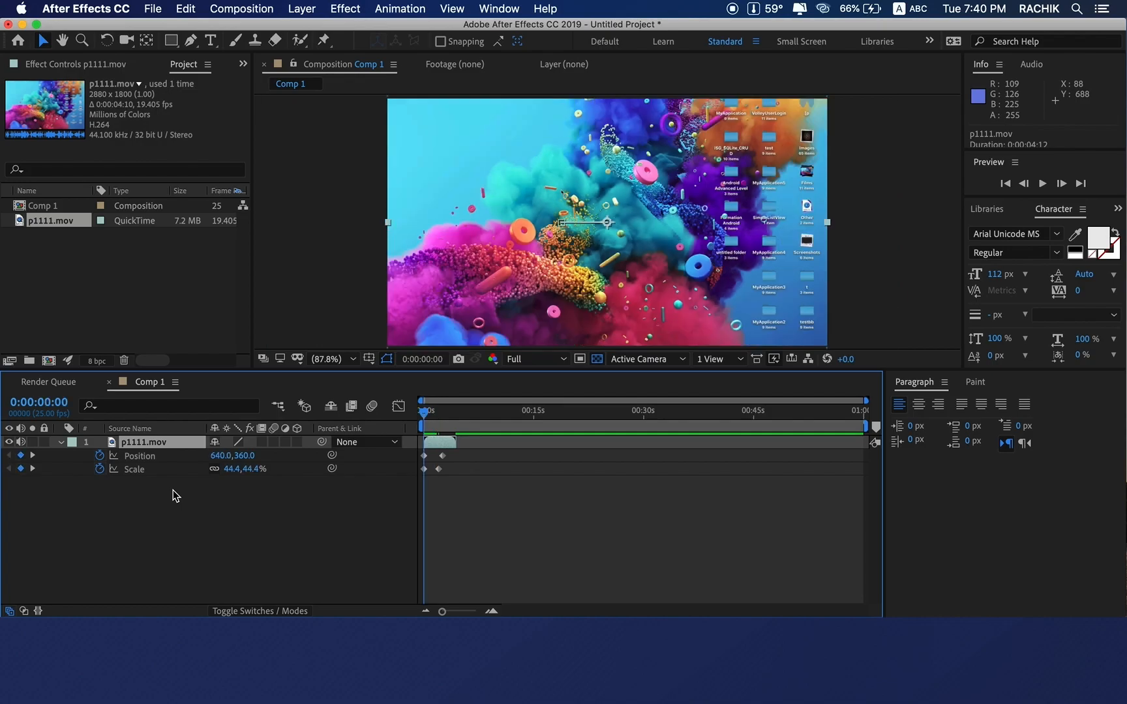
pyautogui.press('j')
pyautogui.press('k')
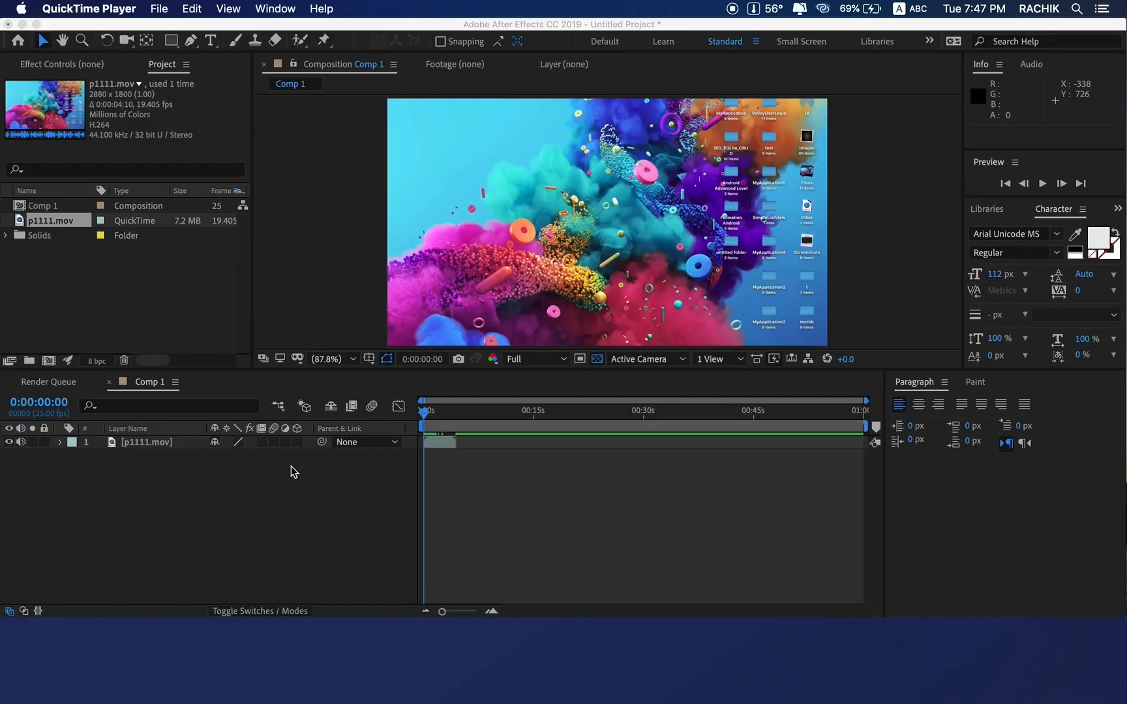
# Duplicate the p1111.mov layer three times in Comp 1
pyautogui.click(193, 441)
pyautogui.click(171, 444)
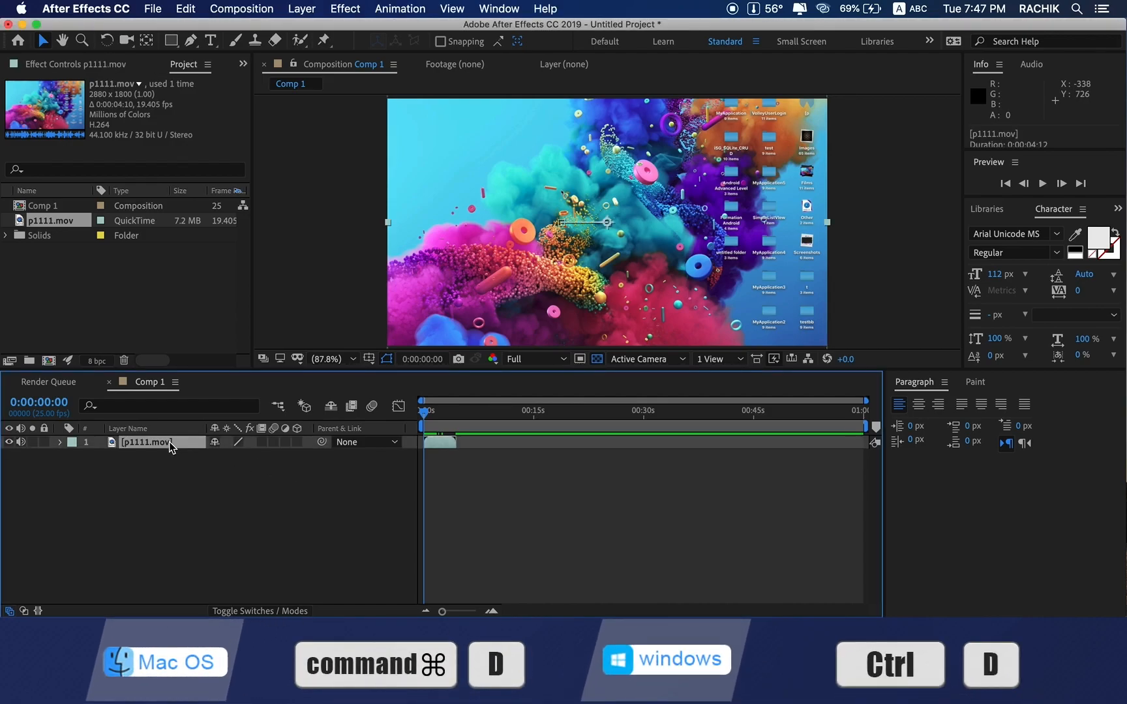
pyautogui.press('super+d')
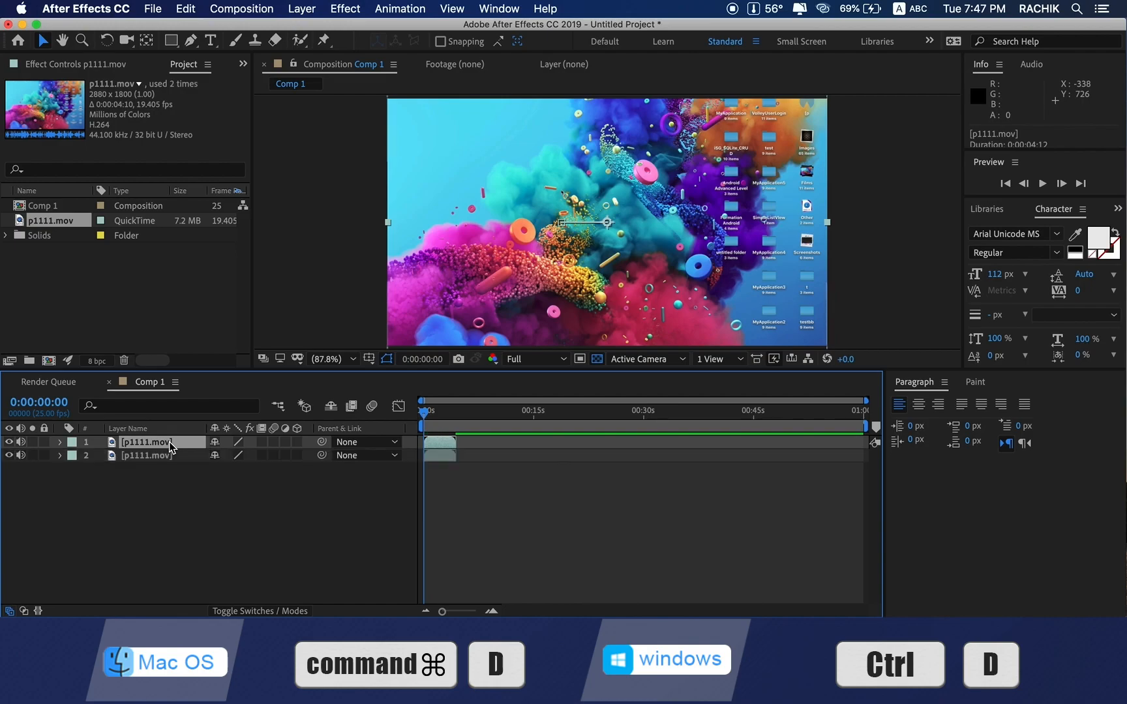
pyautogui.press('super+d')
pyautogui.press('super+d')
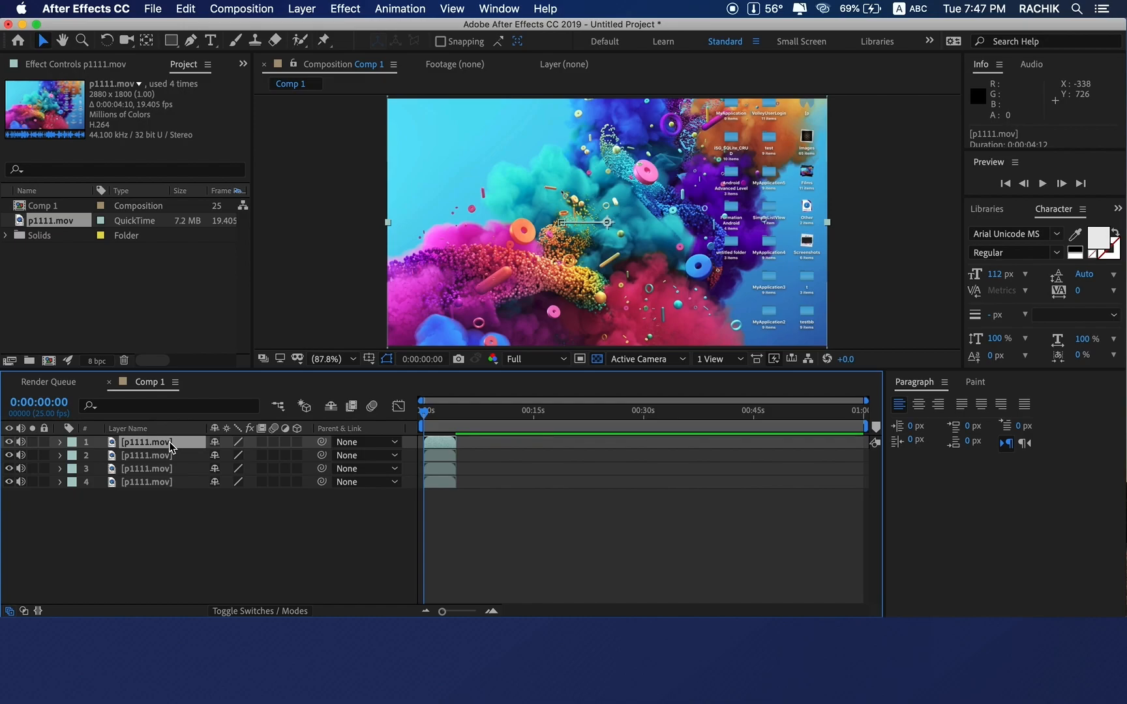
# Create a 1280 × 720 px solid layer in orange FF7500 above the p1111.mov layers
pyautogui.click(248, 526)
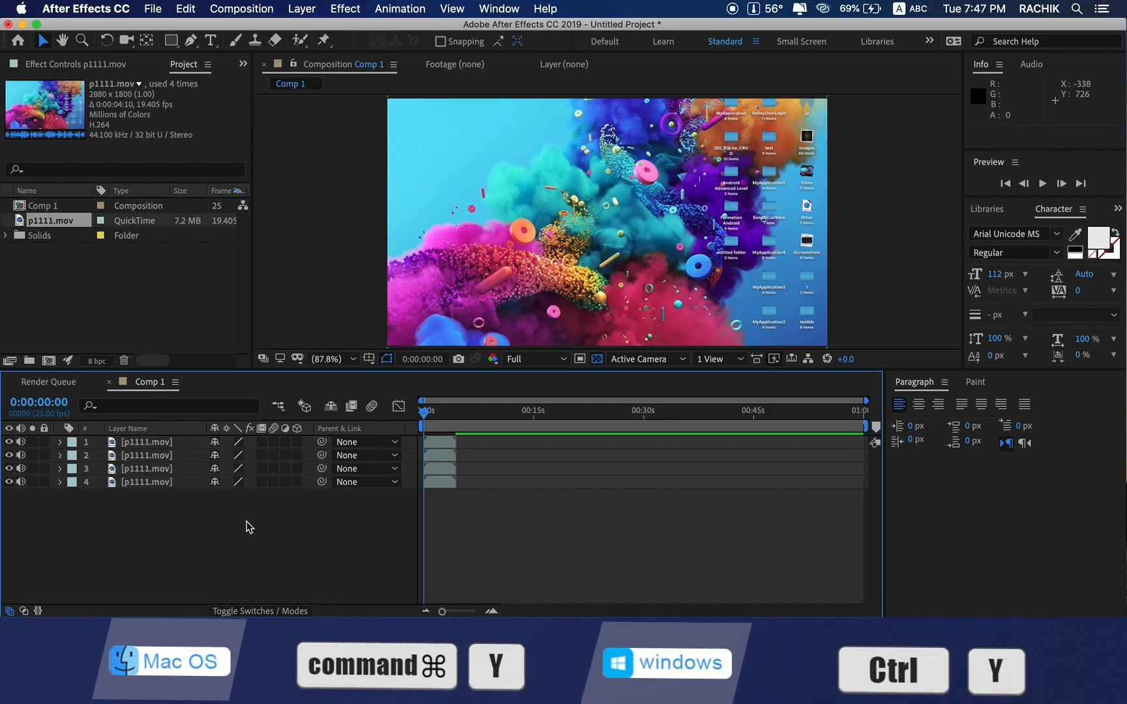
pyautogui.press('super+y')
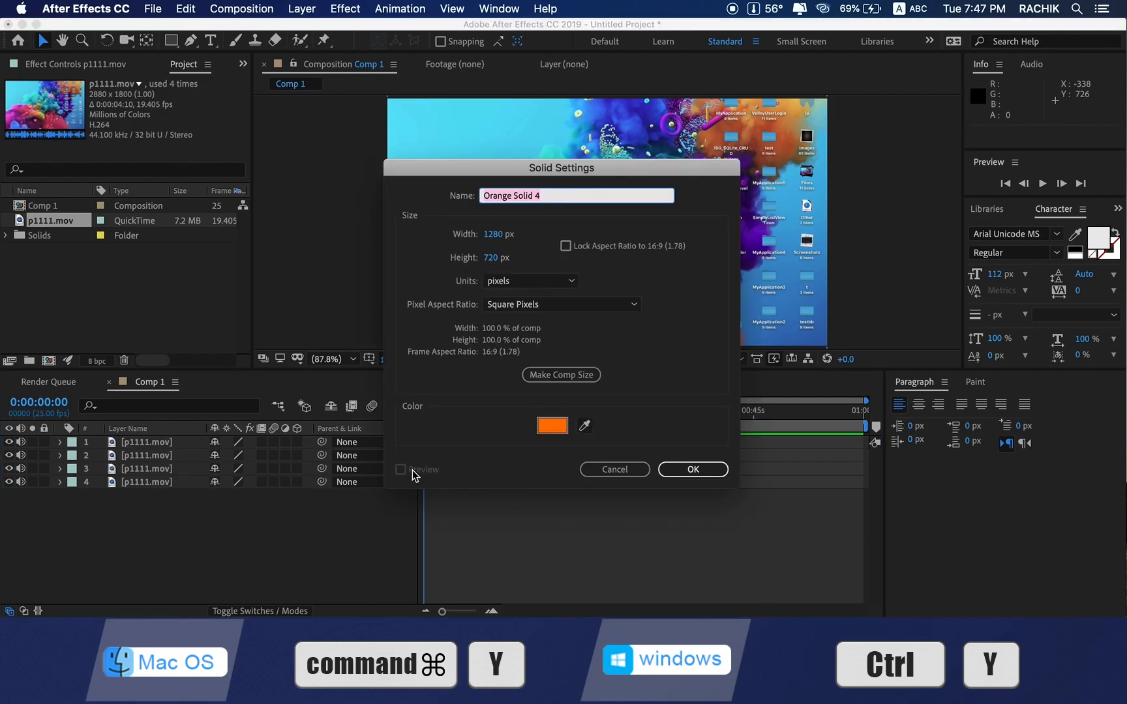
pyautogui.click(552, 425)
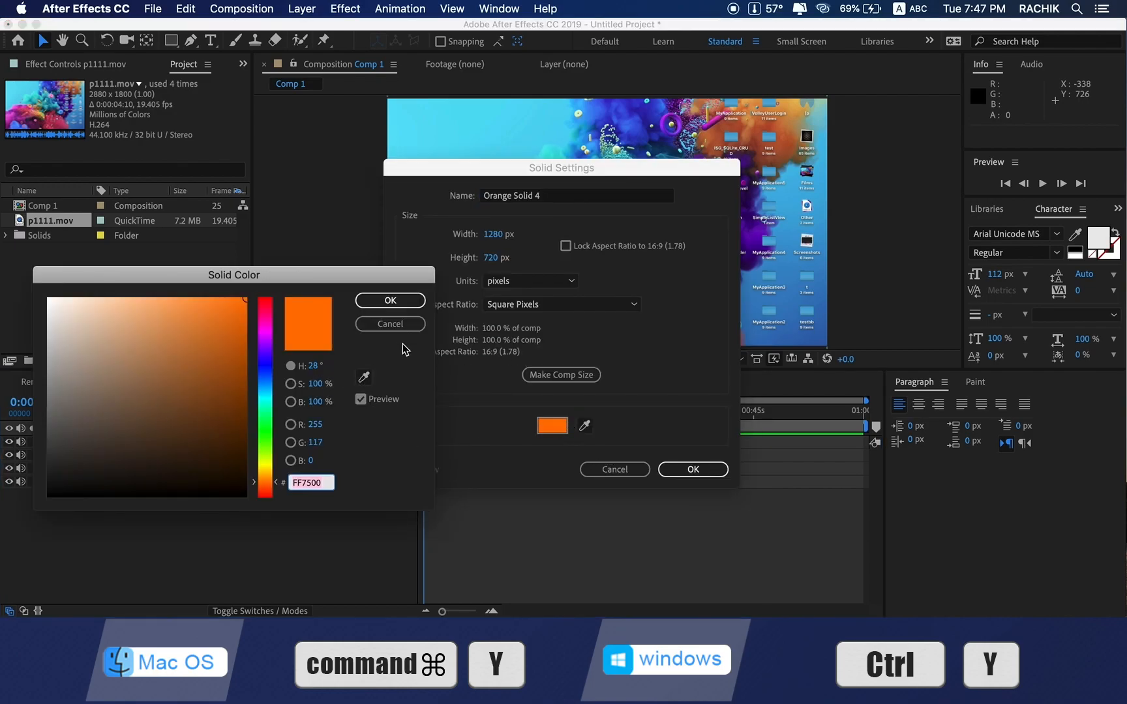
pyautogui.click(411, 323)
pyautogui.press('Return')
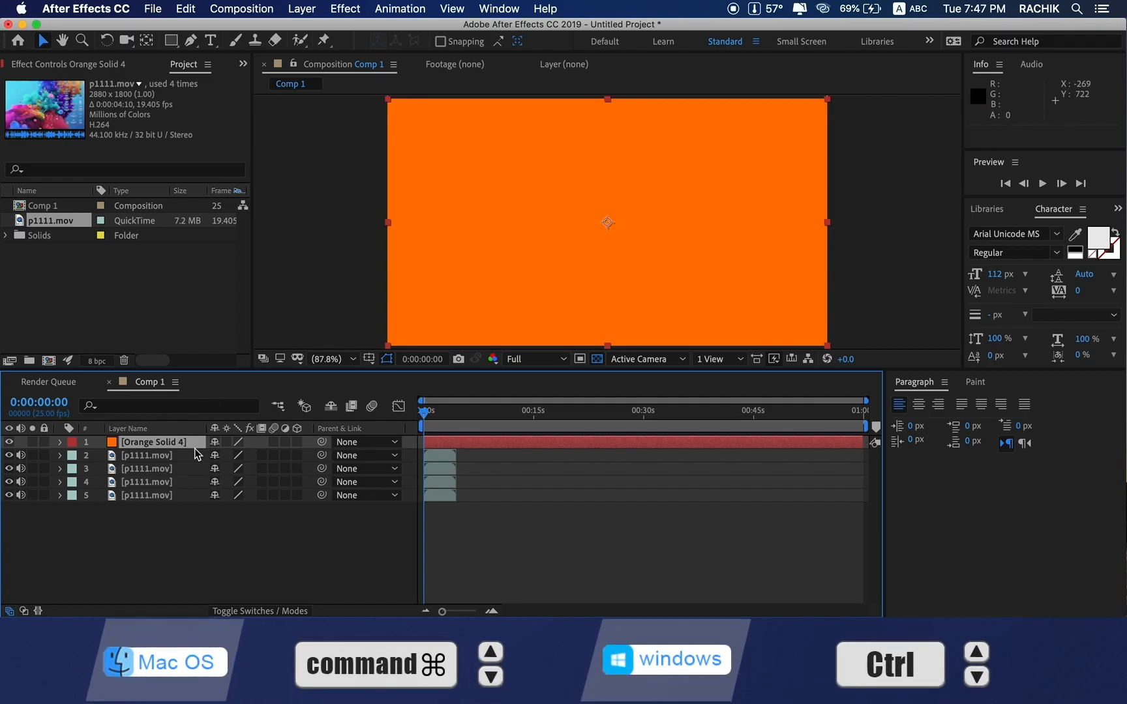
# Move the layer selection up and down through the Comp 1 stack, ending on the lowest p1111.mov layer
pyautogui.click(165, 481)
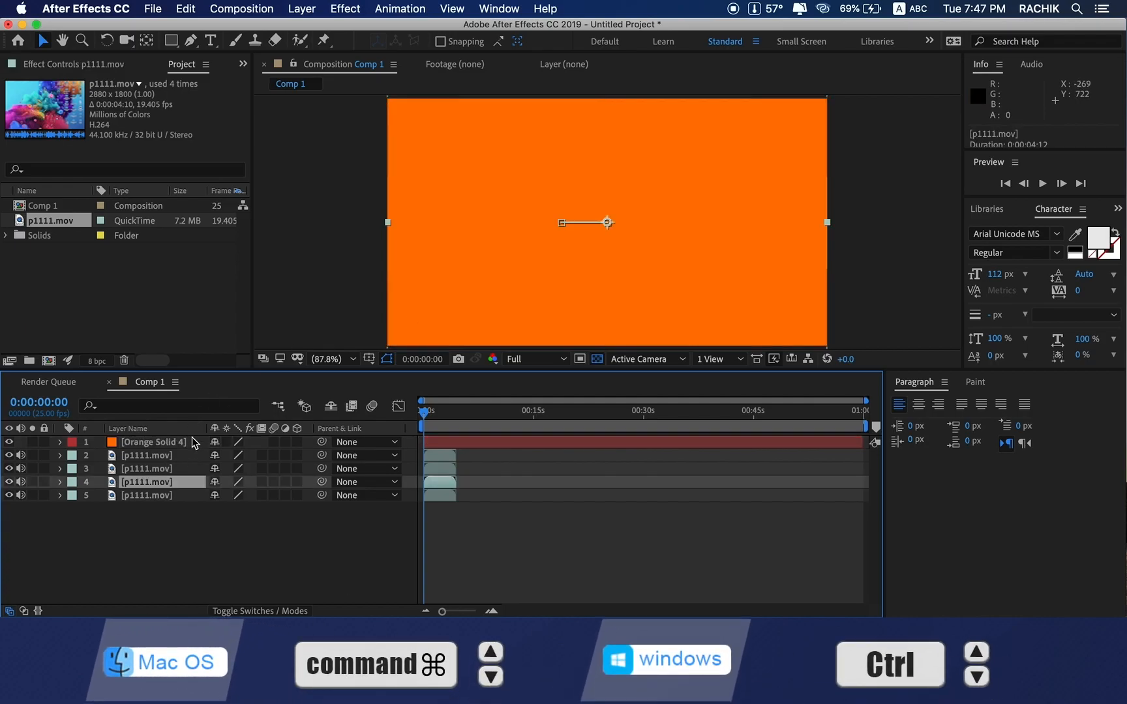
pyautogui.press('super+Up')
pyautogui.press('super+Up')
pyautogui.press('super+Up')
pyautogui.press('super+Down')
pyautogui.press('super+Down')
pyautogui.press('super+Up')
pyautogui.press('super+Down')
pyautogui.press('super+Down')
pyautogui.press('super+Down')
pyautogui.press('super+Up')
pyautogui.press('super+Up')
pyautogui.press('super+Up')
pyautogui.press('super+Down')
pyautogui.press('super+Down')
pyautogui.press('super+Down')
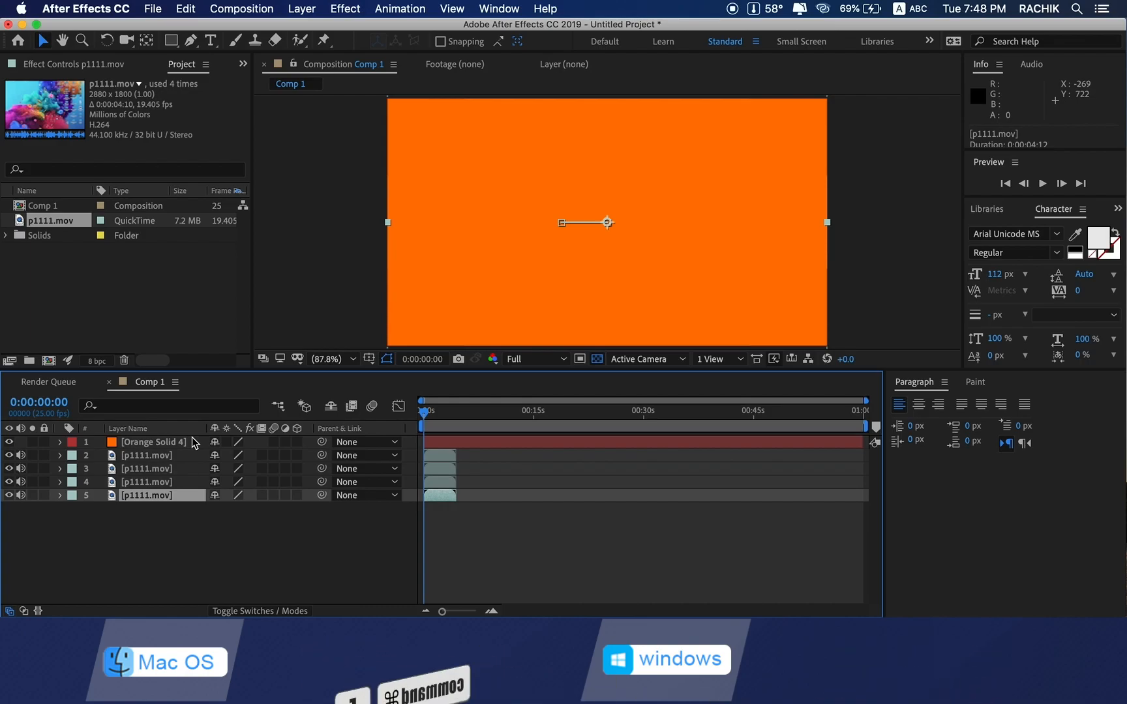
# Search the Comp 1 timeline layers for "choi"
pyautogui.press('super+f')
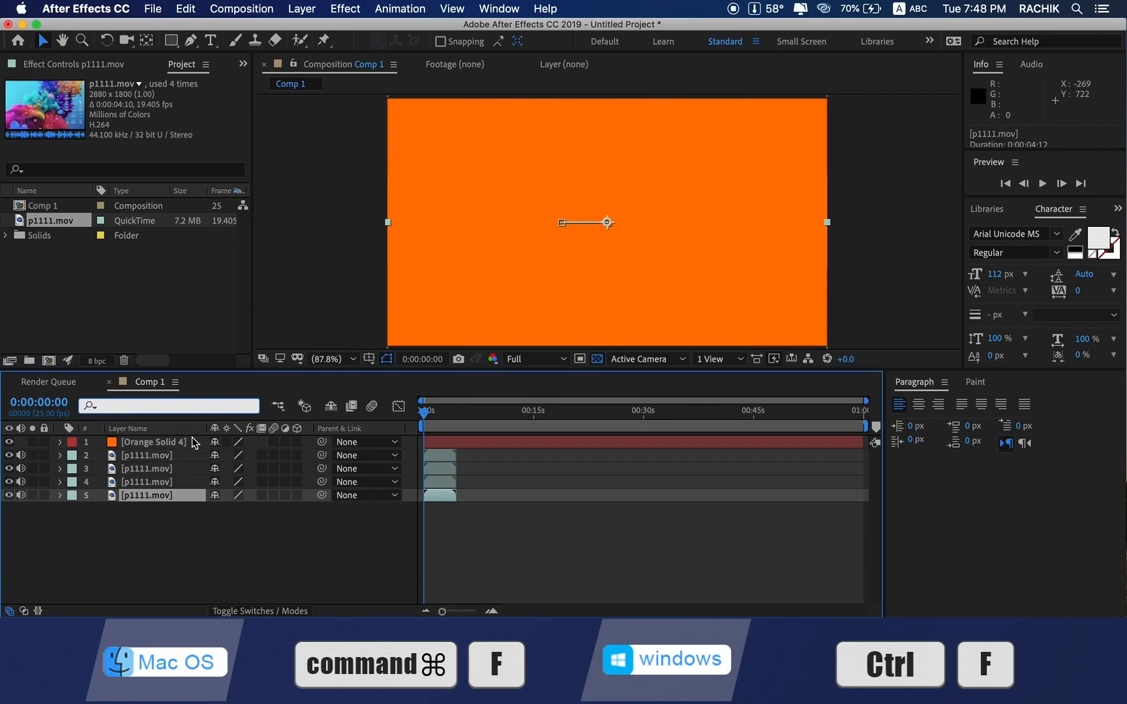
pyautogui.write('choi')
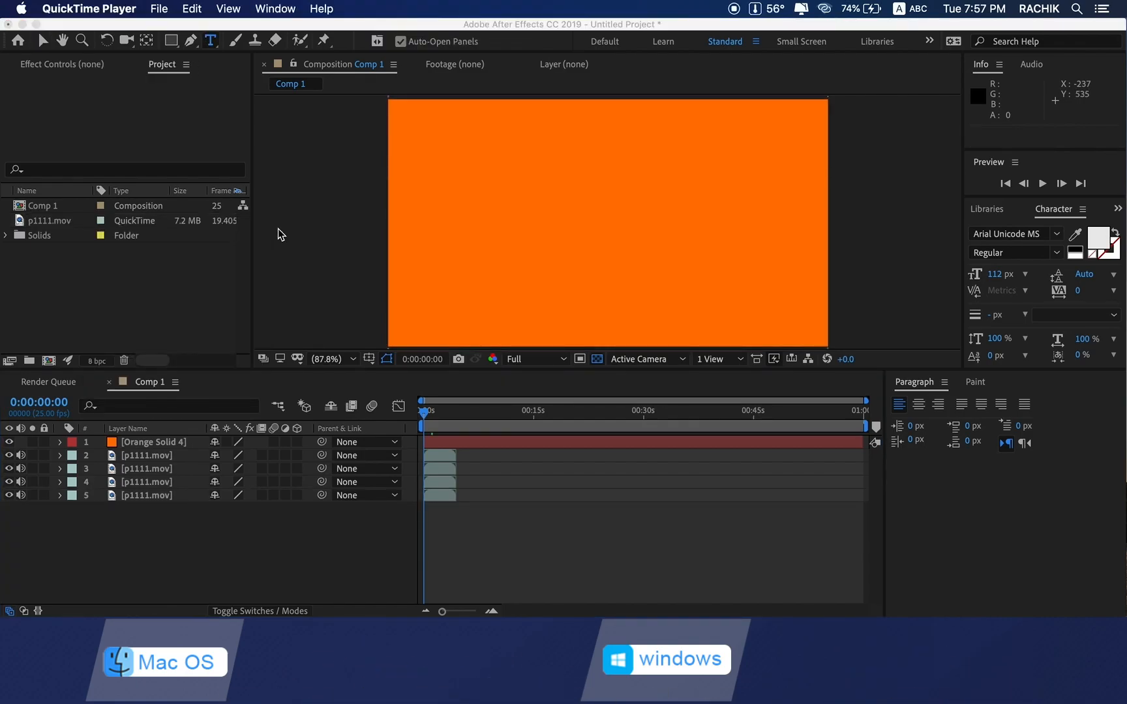
# Pre-compose all five Comp 1 layers into a new composition named test and open it
pyautogui.click(206, 523)
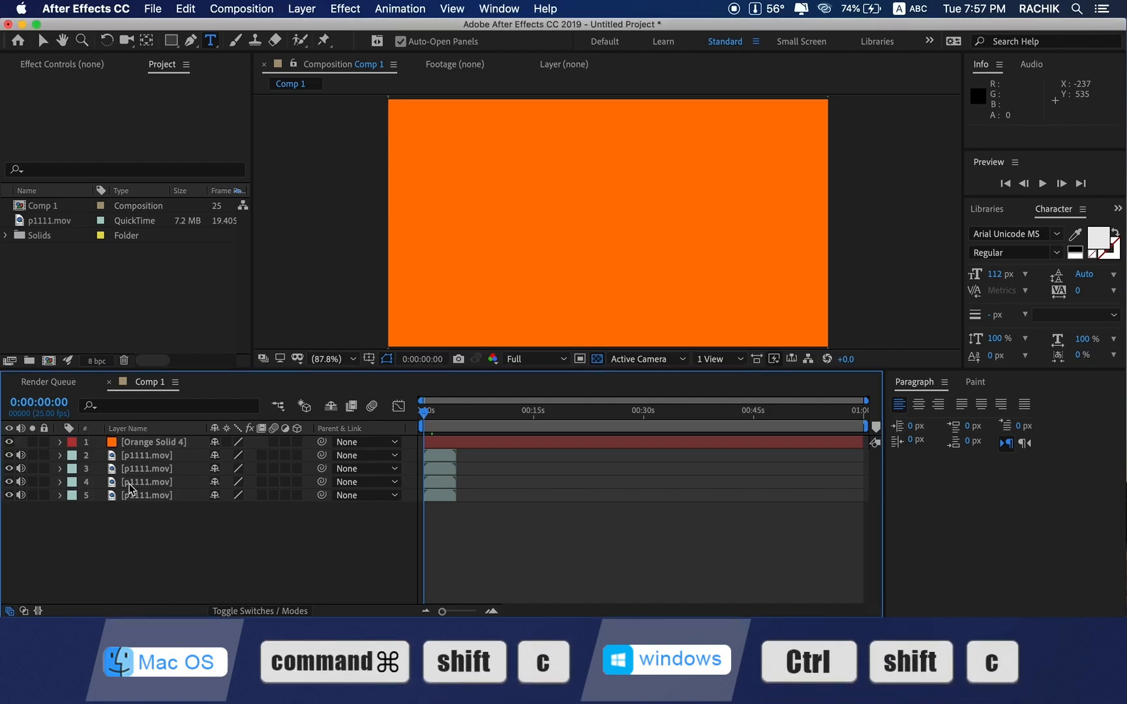
pyautogui.moveTo(176, 554); pyautogui.dragTo(164, 447)
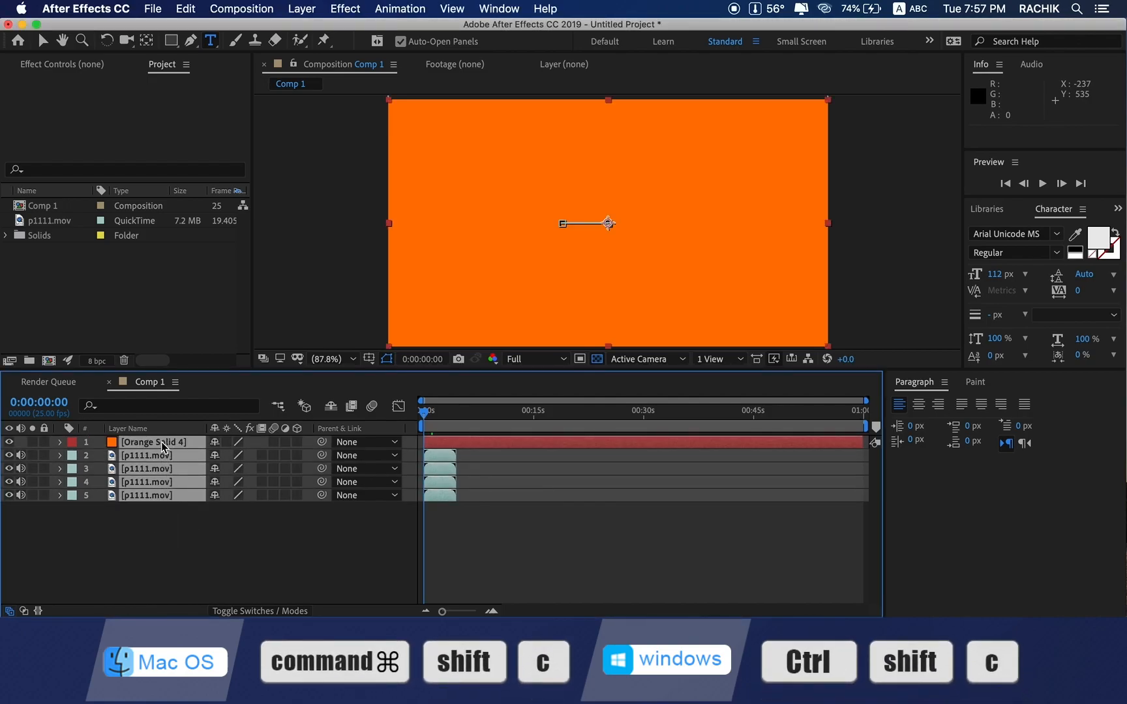
pyautogui.press('super+shift+c')
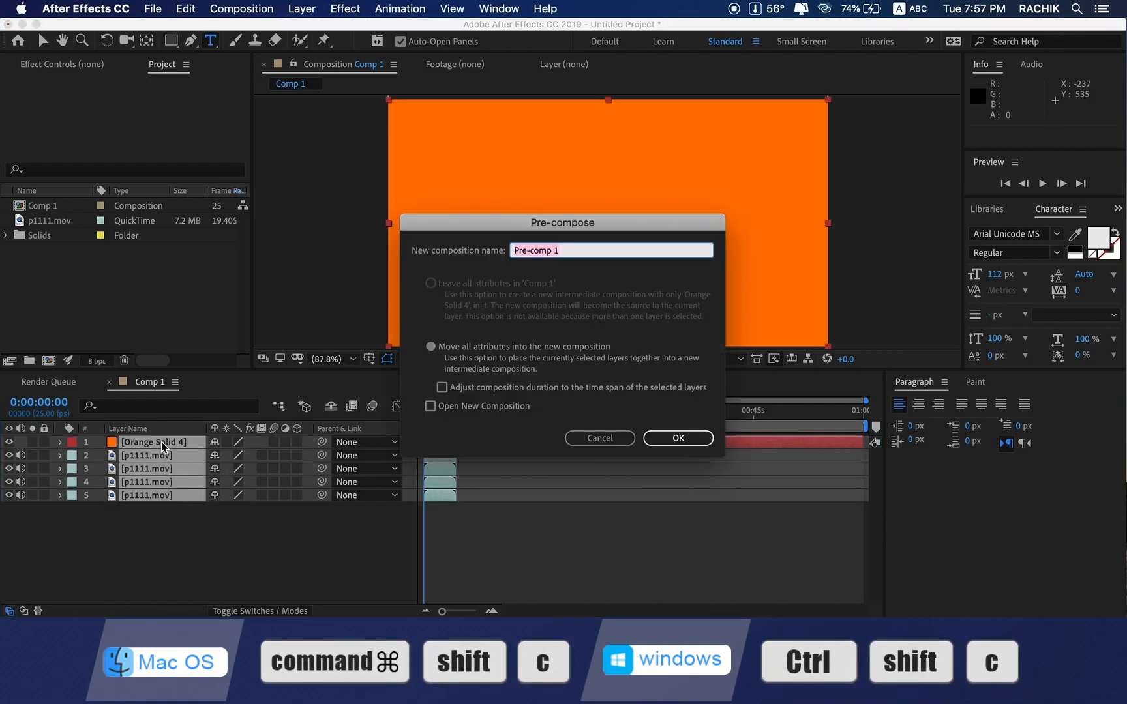
pyautogui.write('test')
pyautogui.press('Return')
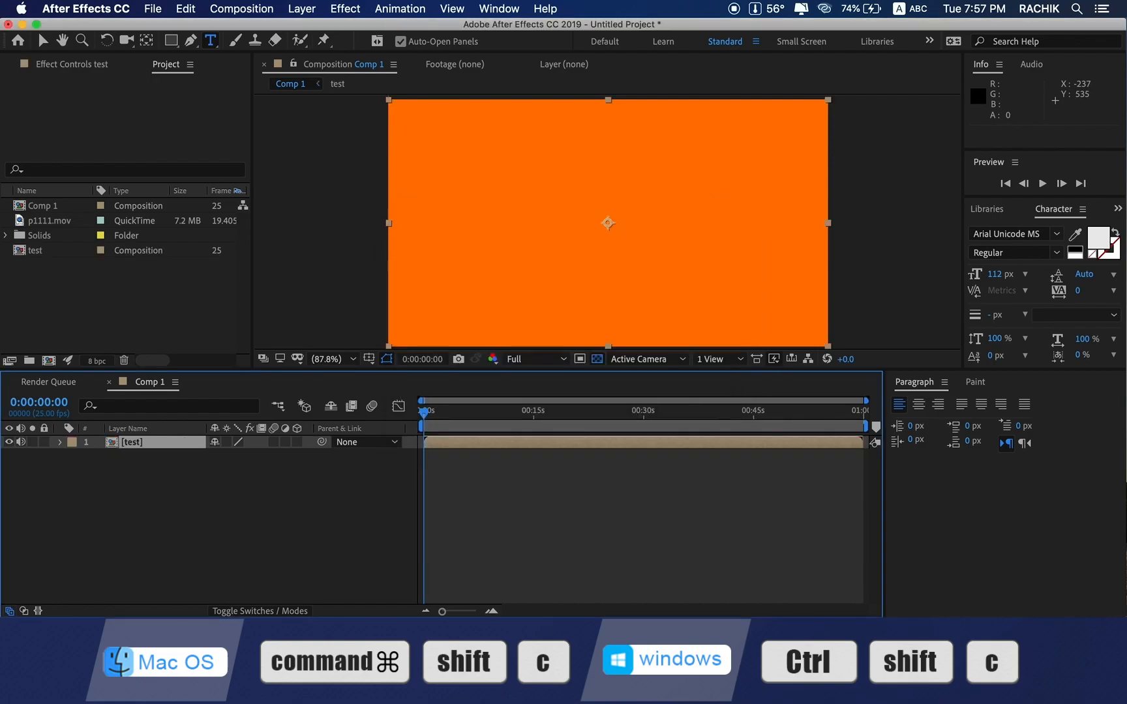
pyautogui.doubleClick(161, 445)
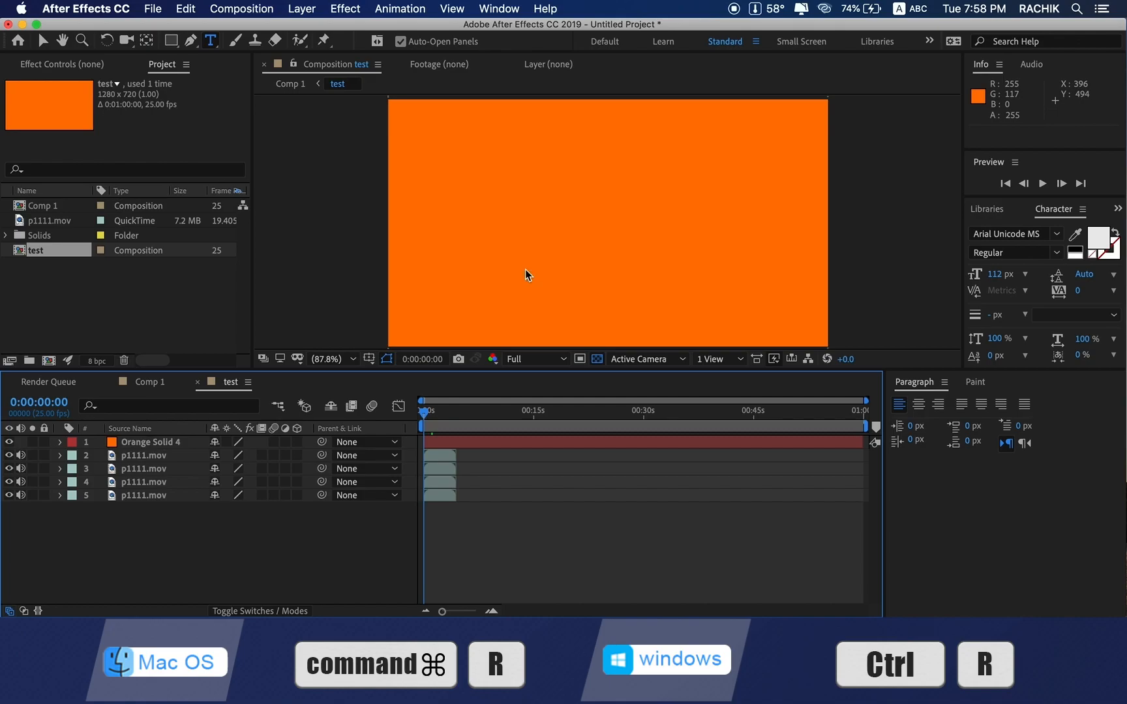
# Show the rulers in the test composition and add two horizontal guides and a vertical guide at about 545 px
pyautogui.press('super+r')
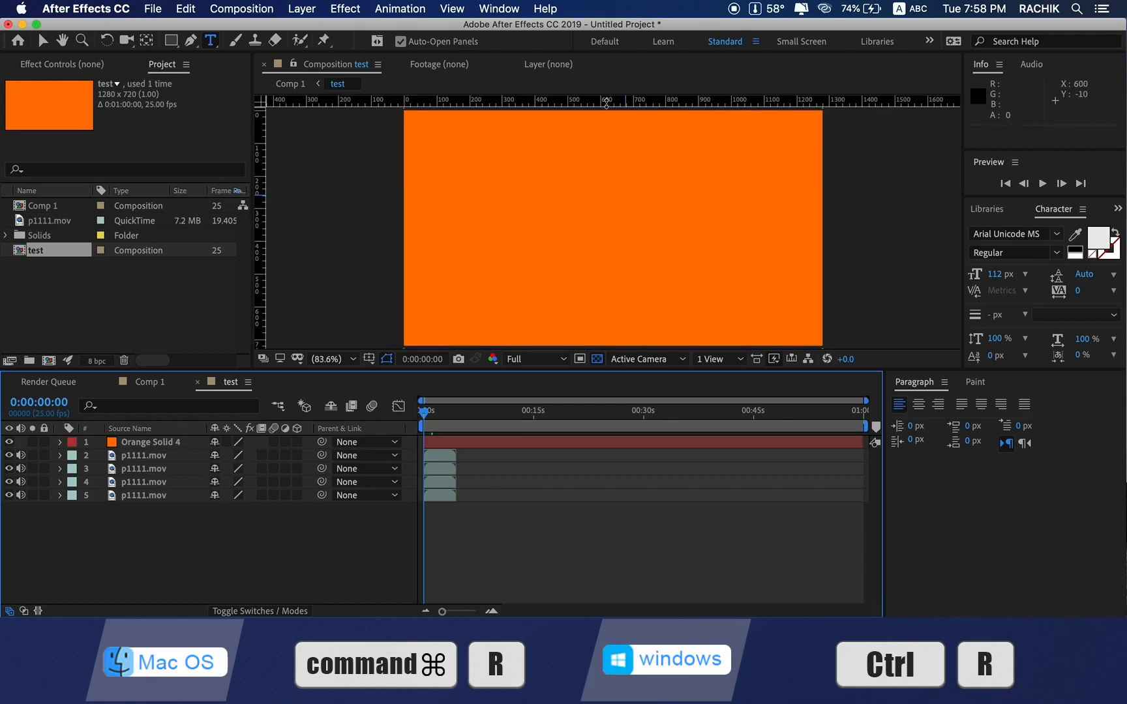
pyautogui.moveTo(607, 102); pyautogui.dragTo(603, 157)
pyautogui.moveTo(603, 102); pyautogui.dragTo(582, 215)
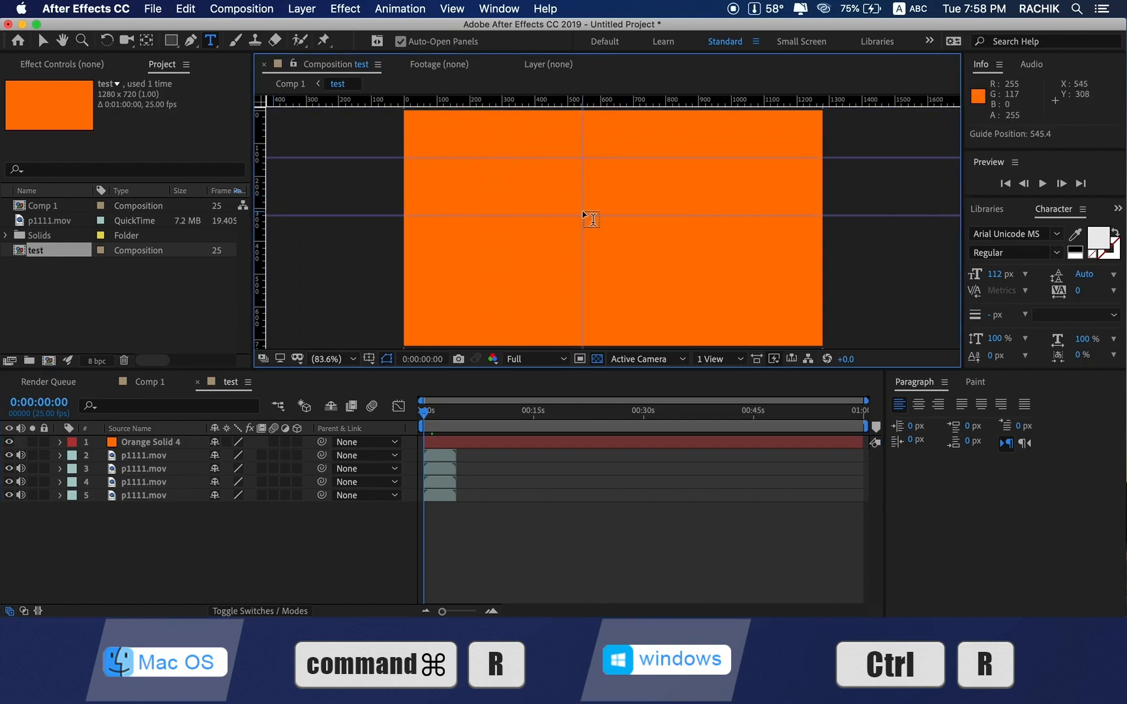
pyautogui.press('v')
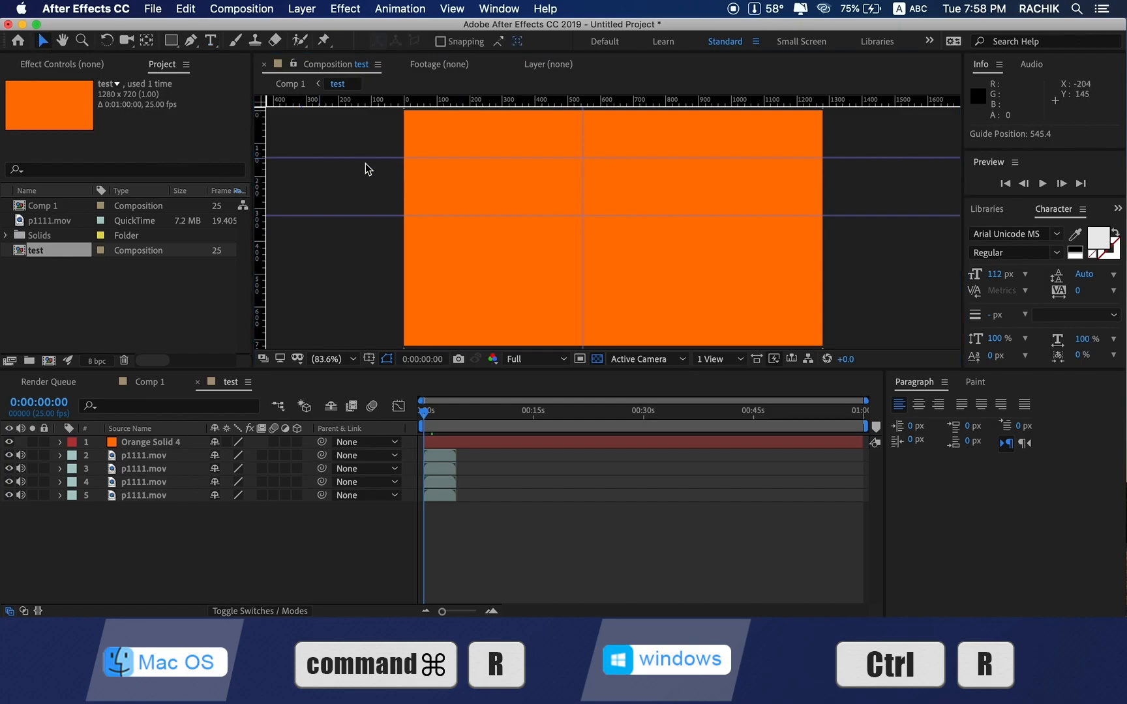
pyautogui.moveTo(429, 110); pyautogui.dragTo(483, 158)
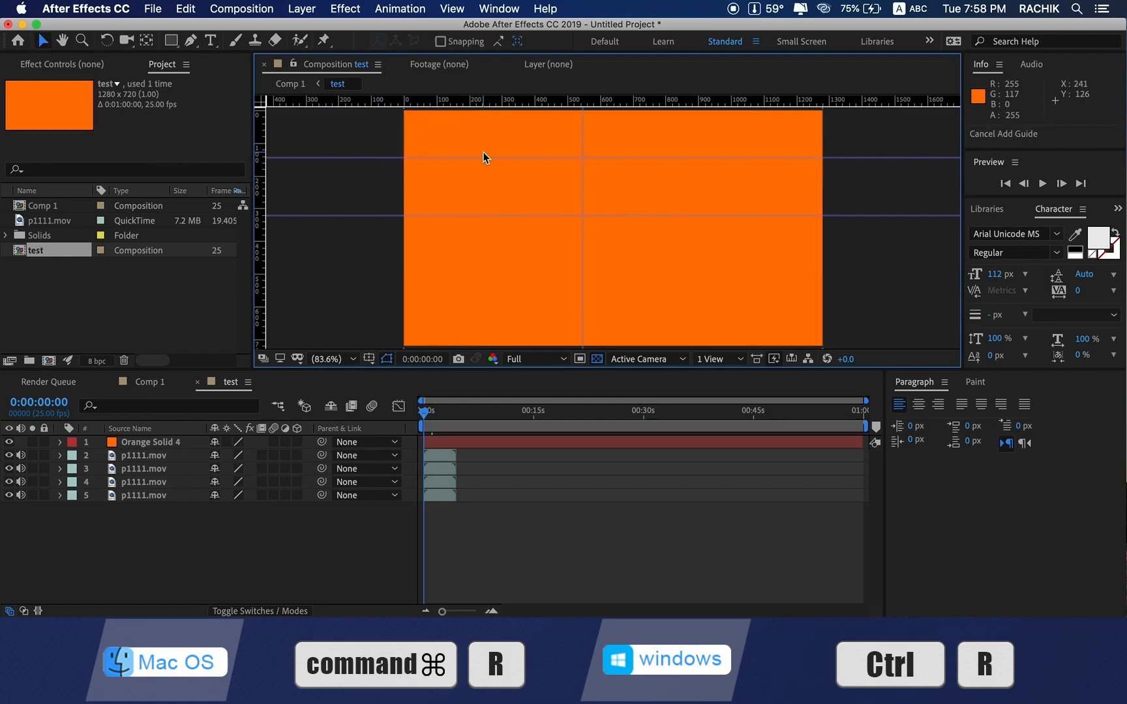
# Nudge the upper horizontal guide to about 150 px and hide the rulers and guides
pyautogui.press('super+r')
pyautogui.moveTo(493, 147); pyautogui.dragTo(493, 150)
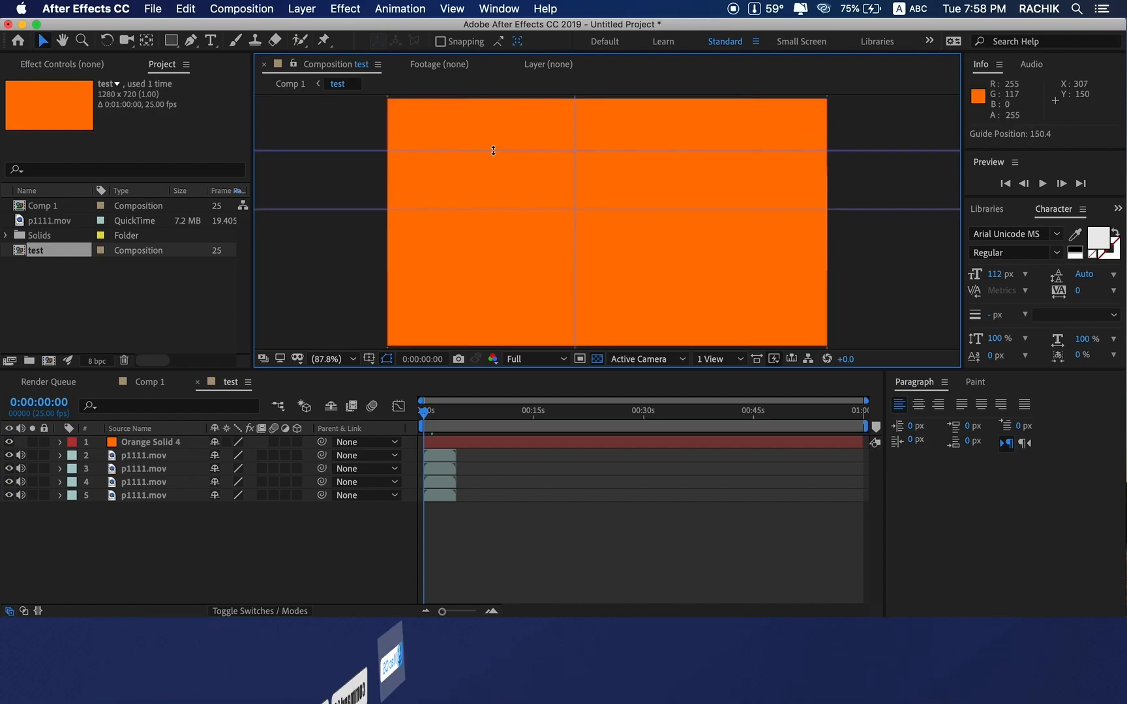
pyautogui.press('super+semicolon')
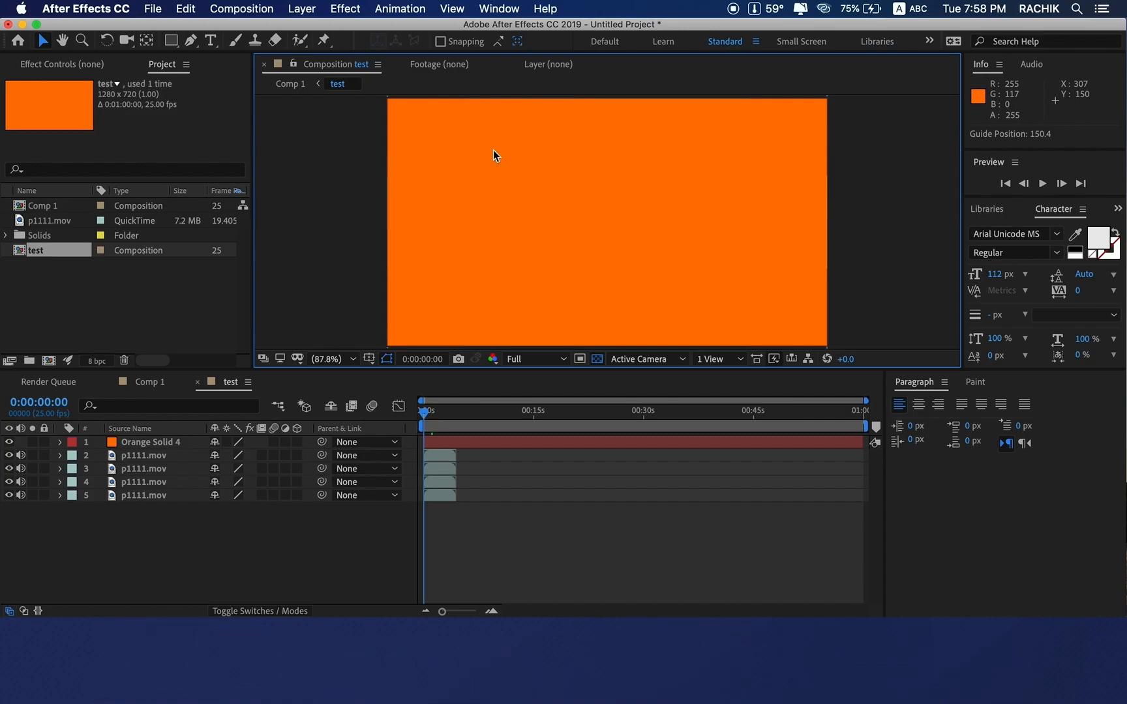
# Add a text layer reading "chikonater" to the test composition and place it at about 235, 394
pyautogui.click(210, 39)
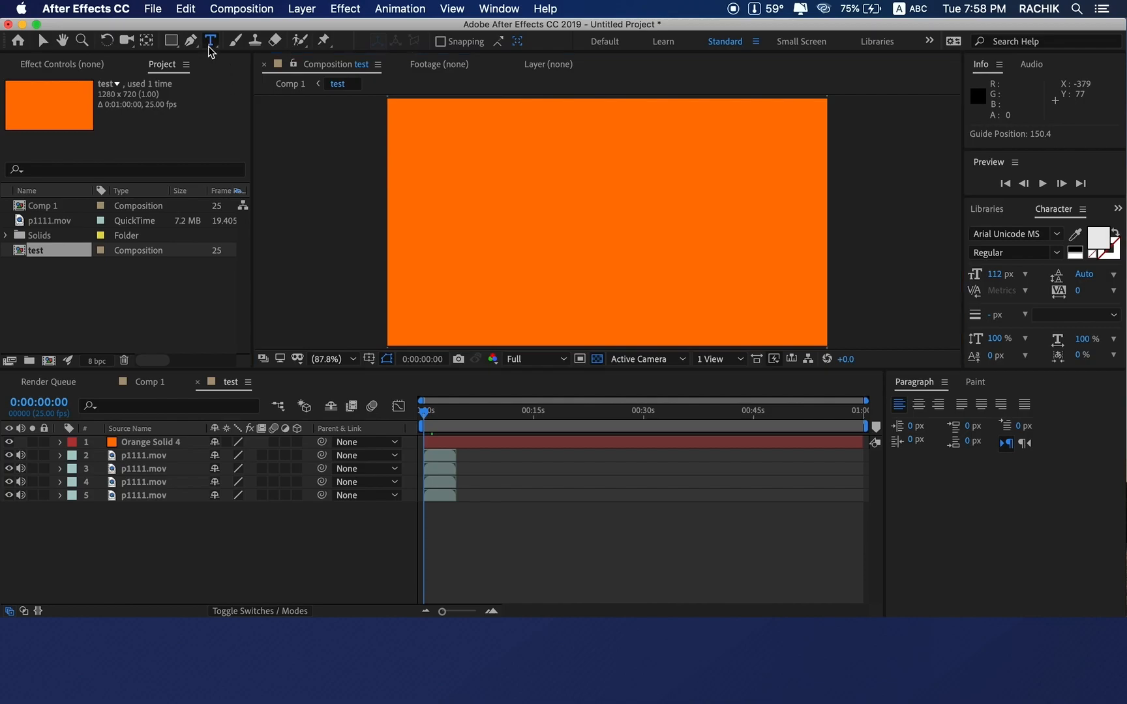
pyautogui.click(633, 212)
pyautogui.write('chikonater')
pyautogui.moveTo(752, 141); pyautogui.dragTo(590, 195)
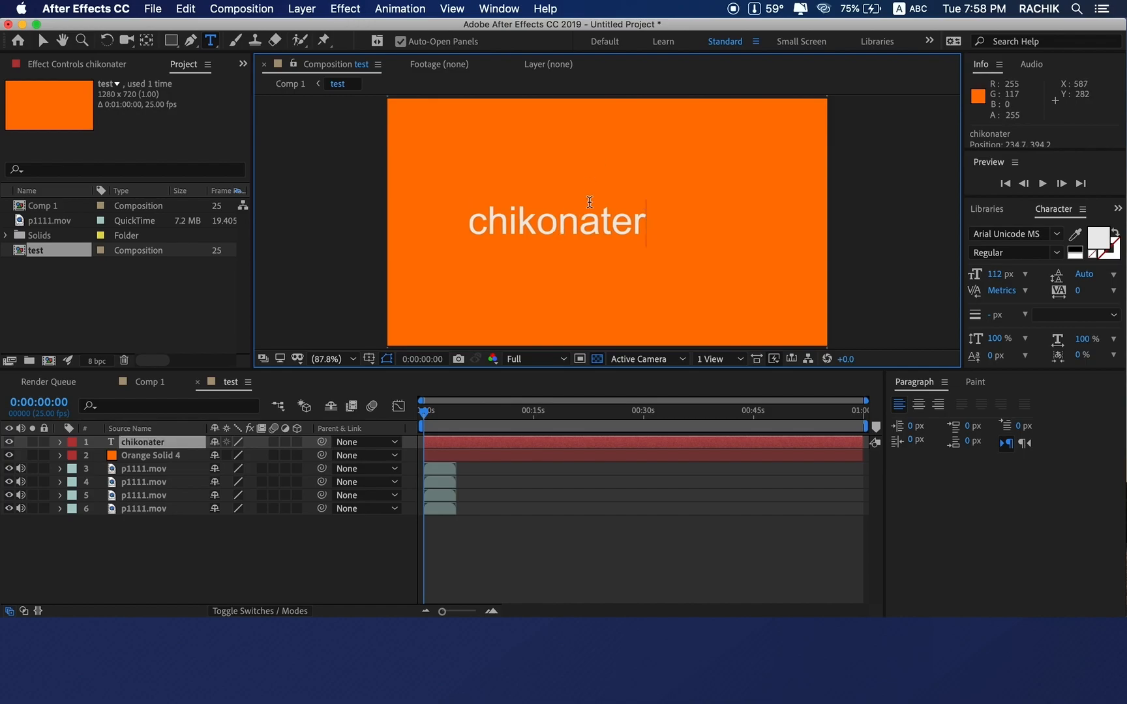
# Widen the kerning between the n and the a in the chikonater text to 160
pyautogui.click(572, 228)
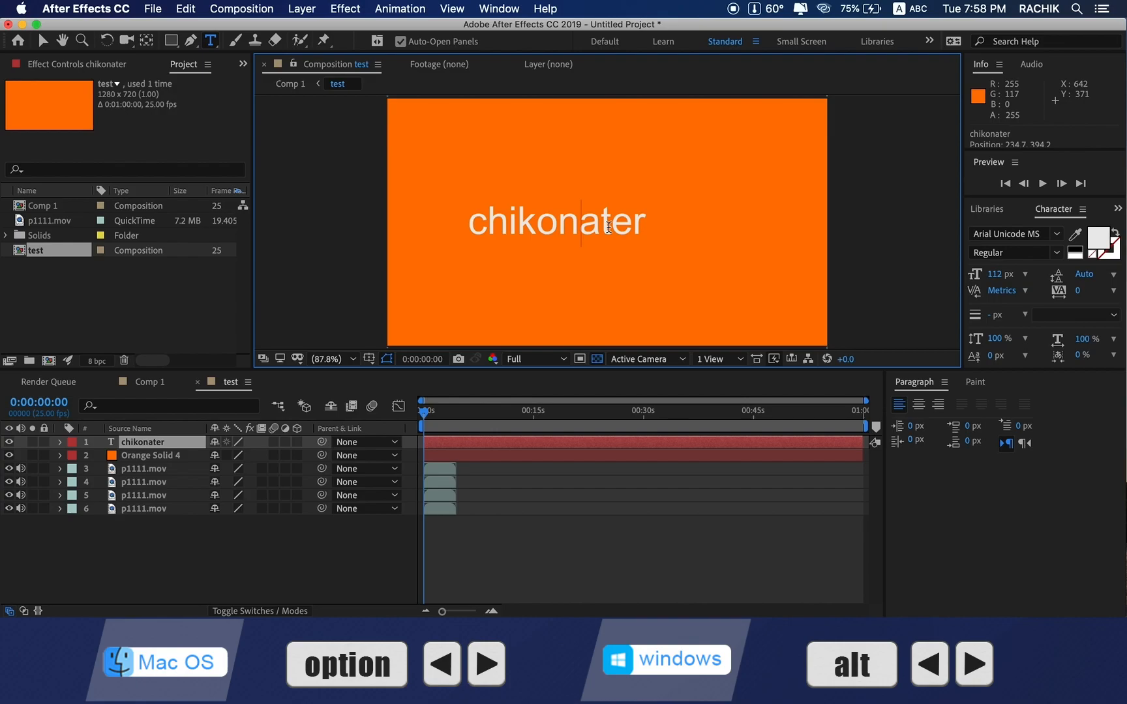
pyautogui.hotkey('alt', 'Right')
pyautogui.hotkey('alt', 'Right')
pyautogui.hotkey('alt', 'Right')
pyautogui.hotkey('alt', 'Right')
pyautogui.hotkey('alt', 'Right')
pyautogui.hotkey('alt', 'Right')
pyautogui.hotkey('alt', 'Right')
pyautogui.hotkey('alt', 'Right')
pyautogui.hotkey('alt', 'Right')
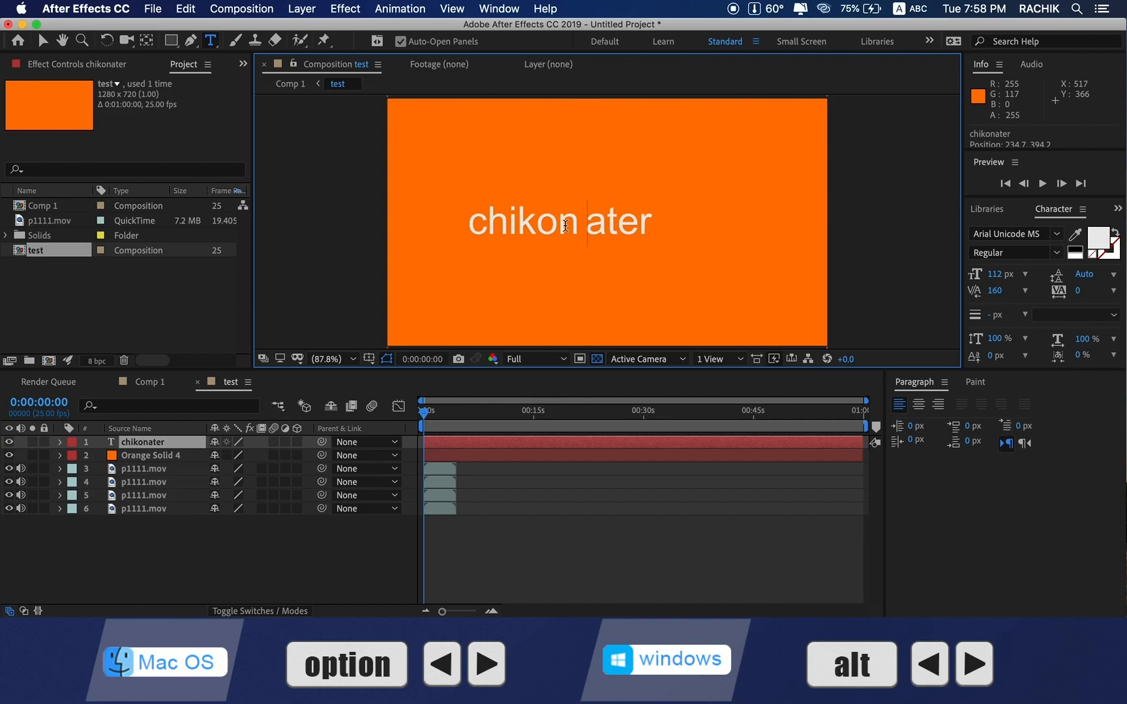
# Tighten the kerning between the o and the n in the chikonater text past -360 so the letters overlap
pyautogui.hotkey('alt', 'Left')
pyautogui.hotkey('alt', 'Left')
pyautogui.hotkey('alt', 'Left')
pyautogui.hotkey('alt', 'Left')
pyautogui.hotkey('alt', 'Left')
pyautogui.hotkey('alt', 'Left')
pyautogui.hotkey('alt', 'Left')
pyautogui.hotkey('alt', 'Left')
pyautogui.hotkey('alt', 'Left')
pyautogui.hotkey('alt', 'Left')
pyautogui.hotkey('alt', 'Left')
pyautogui.hotkey('alt', 'Left')
pyautogui.hotkey('alt', 'Left')
pyautogui.hotkey('alt', 'Left')
pyautogui.hotkey('alt', 'Left')
pyautogui.hotkey('alt', 'Left')
pyautogui.hotkey('alt', 'Left')
pyautogui.hotkey('alt', 'Left')
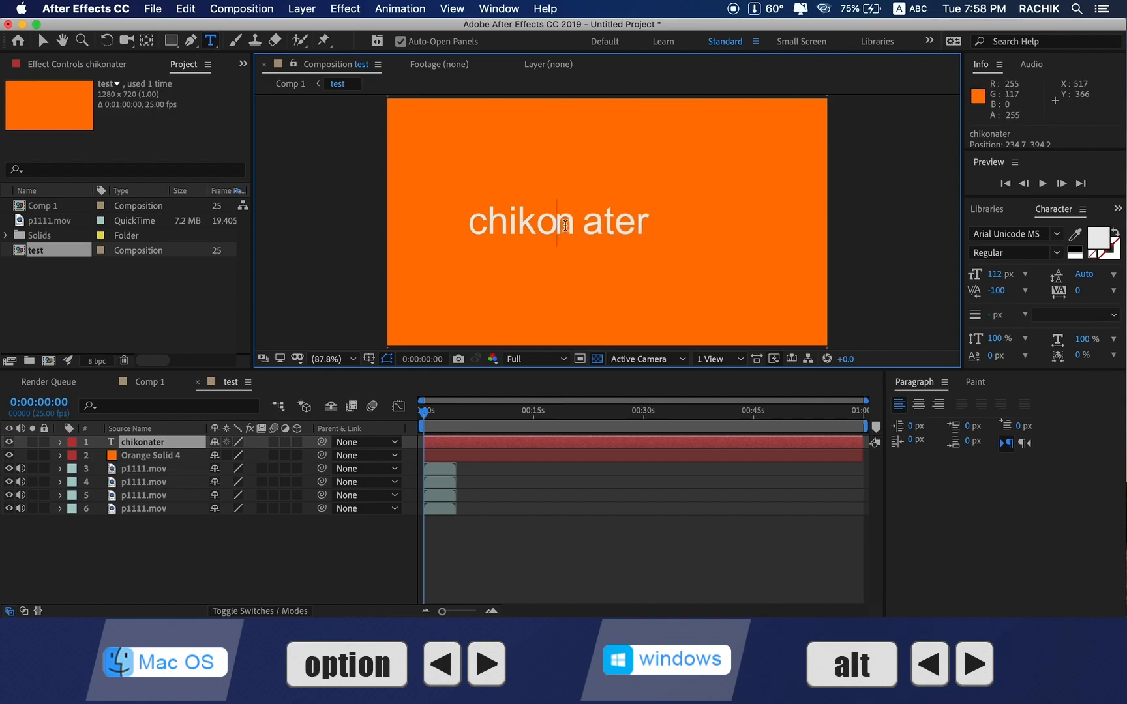
pyautogui.hotkey('alt', 'Left')
pyautogui.hotkey('alt', 'Left')
pyautogui.hotkey('alt', 'Left')
pyautogui.hotkey('alt', 'Left')
pyautogui.hotkey('alt', 'Left')
pyautogui.hotkey('alt', 'Left')
pyautogui.hotkey('alt', 'Left')
pyautogui.hotkey('alt', 'Left')
pyautogui.hotkey('alt', 'Left')
pyautogui.hotkey('alt', 'Left')
pyautogui.hotkey('alt', 'Left')
pyautogui.hotkey('alt', 'Left')
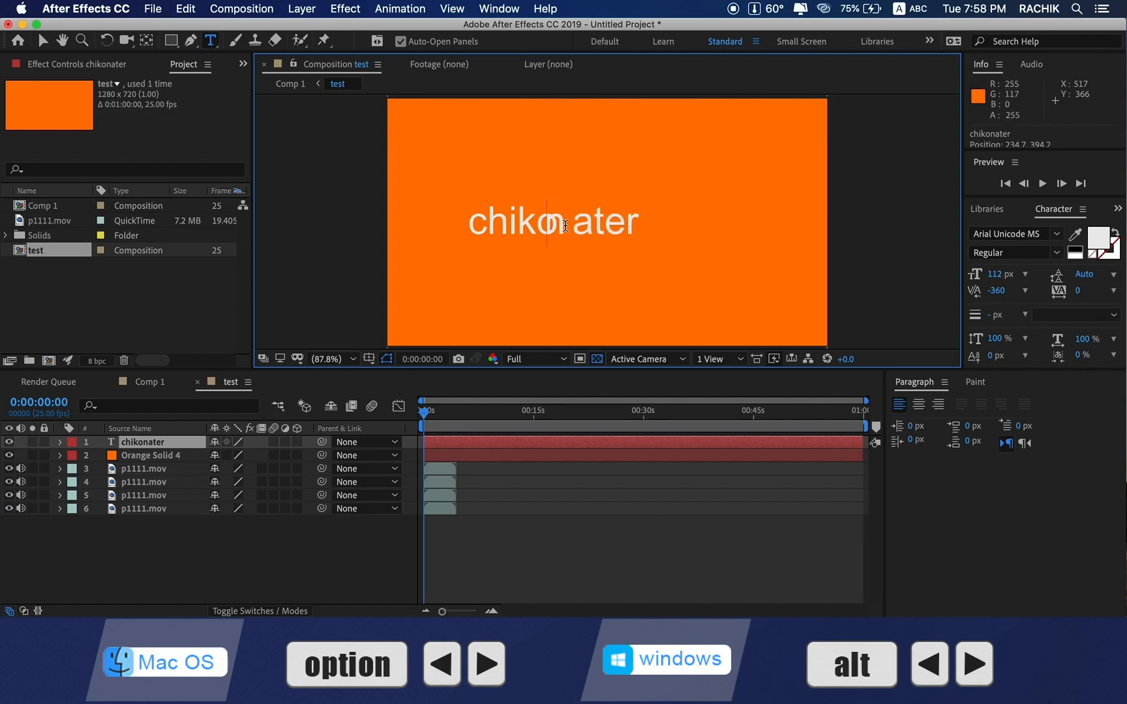
pyautogui.hotkey('alt', 'Left')
pyautogui.hotkey('alt', 'Left')
pyautogui.hotkey('alt', 'Left')
pyautogui.hotkey('alt', 'Left')
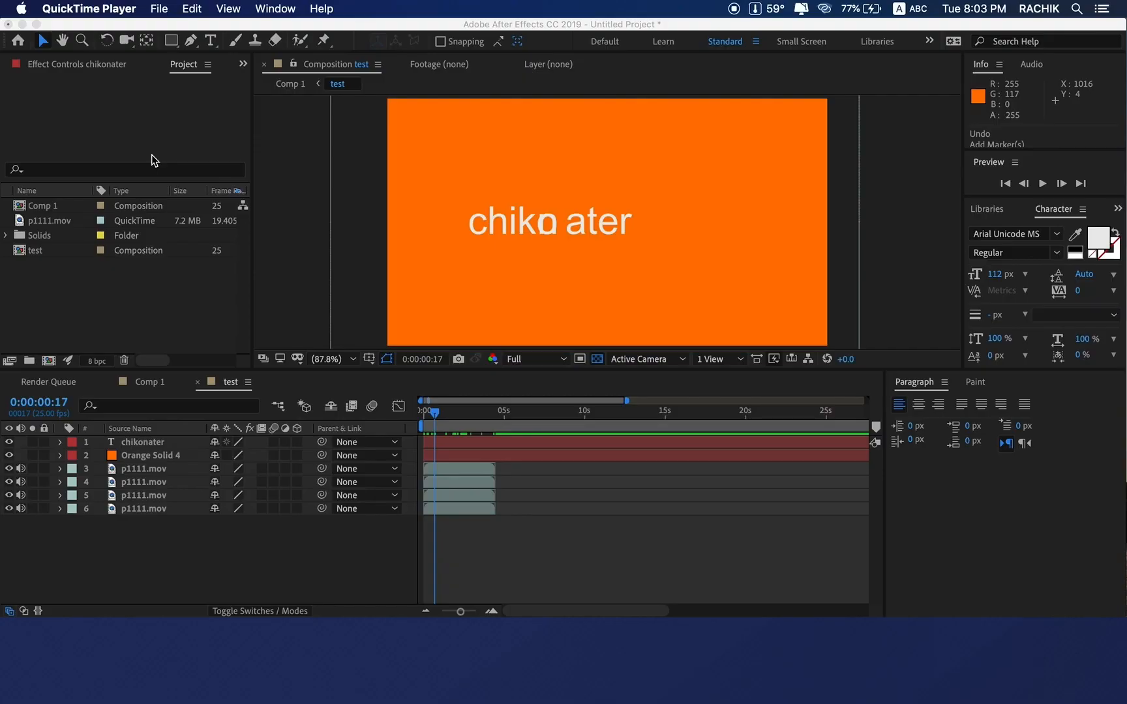
# Maximize the test composition's timeline to fill the workspace and restore the layout
pyautogui.press('`')
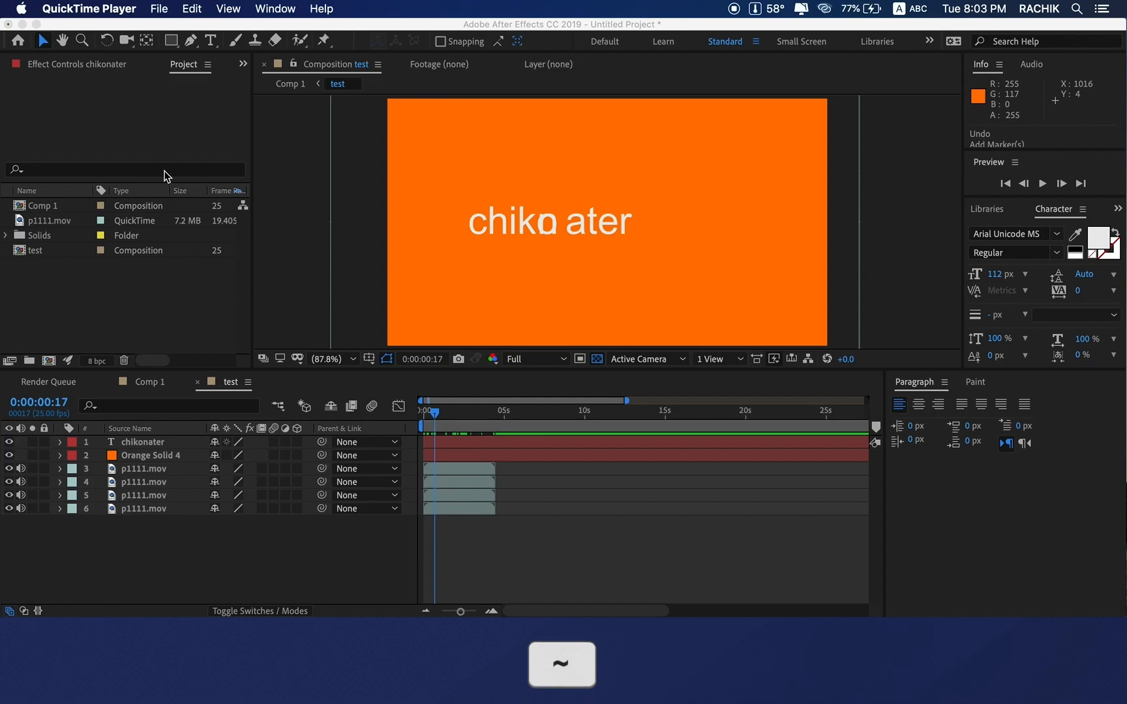
pyautogui.click(358, 547)
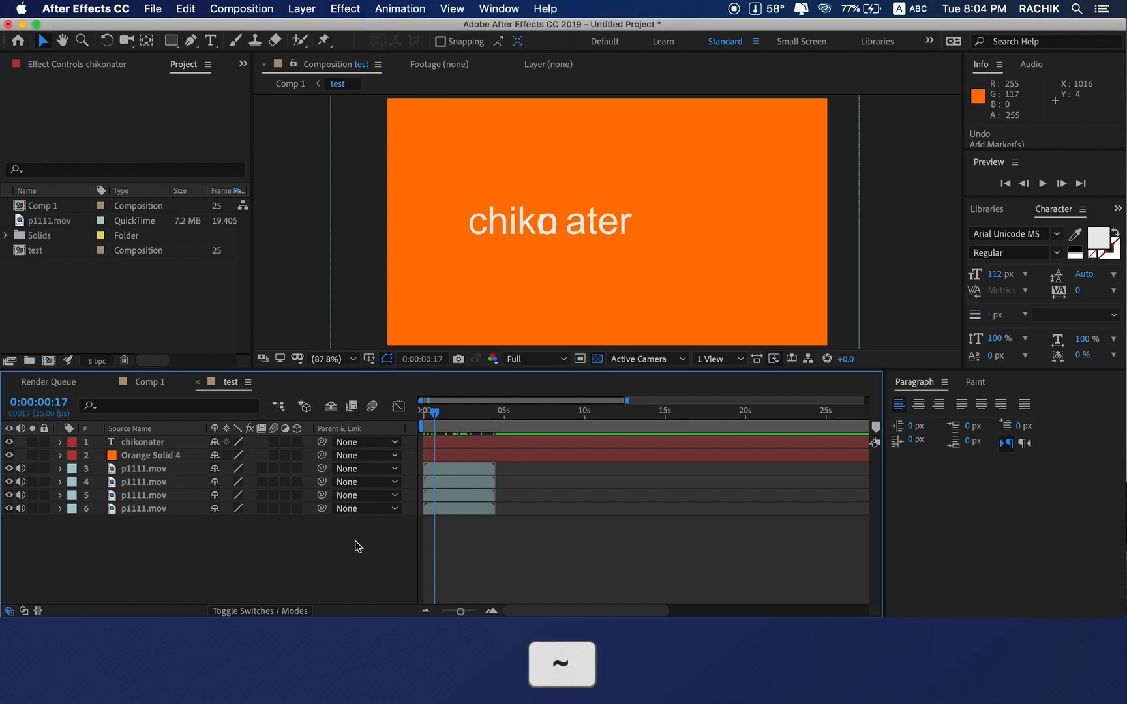
pyautogui.press('`')
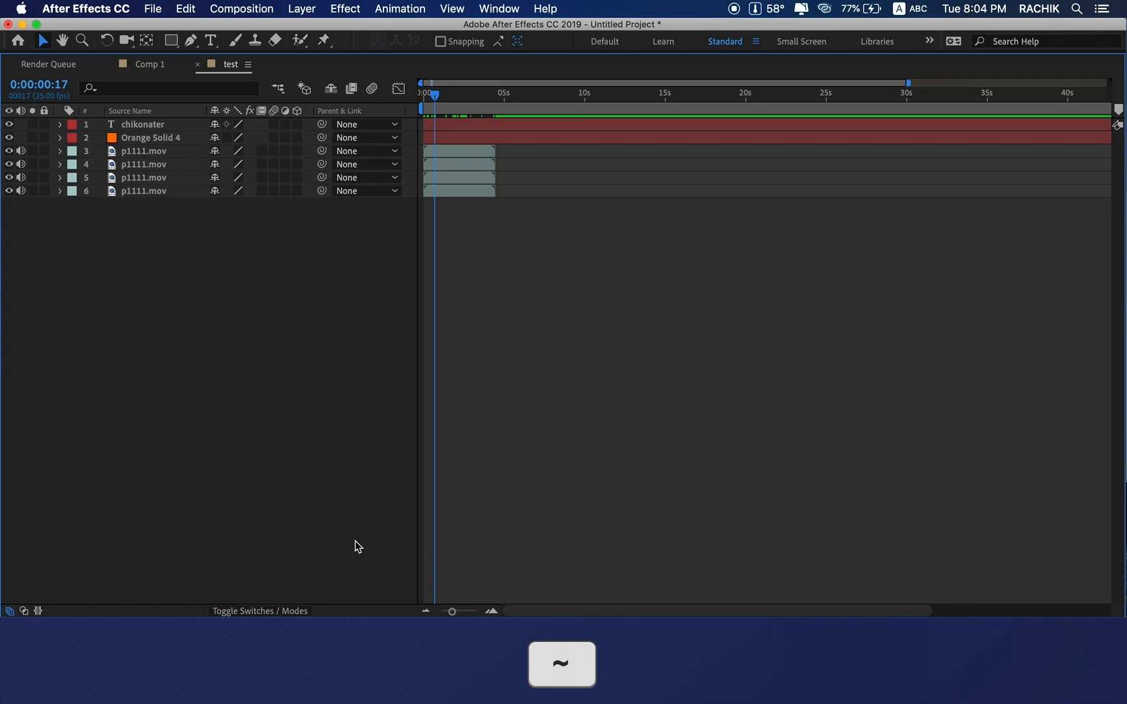
pyautogui.press('`')
# Maximize the list of project items to fill the workspace and restore the layout
pyautogui.click(165, 344)
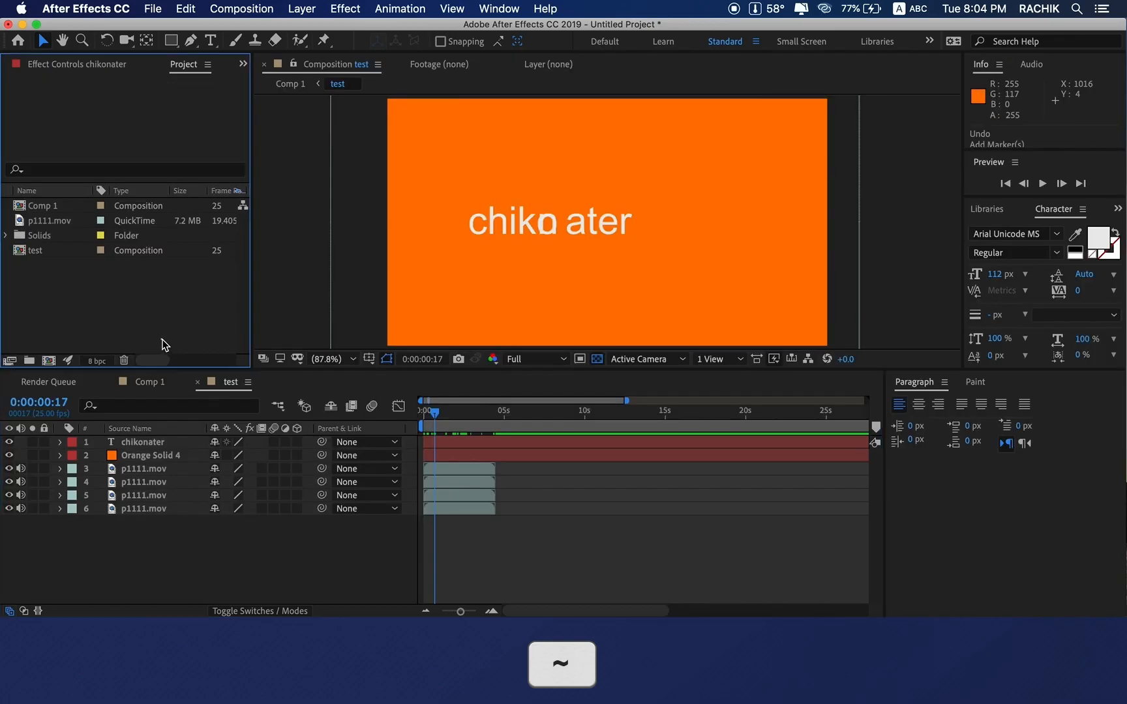
pyautogui.press('`')
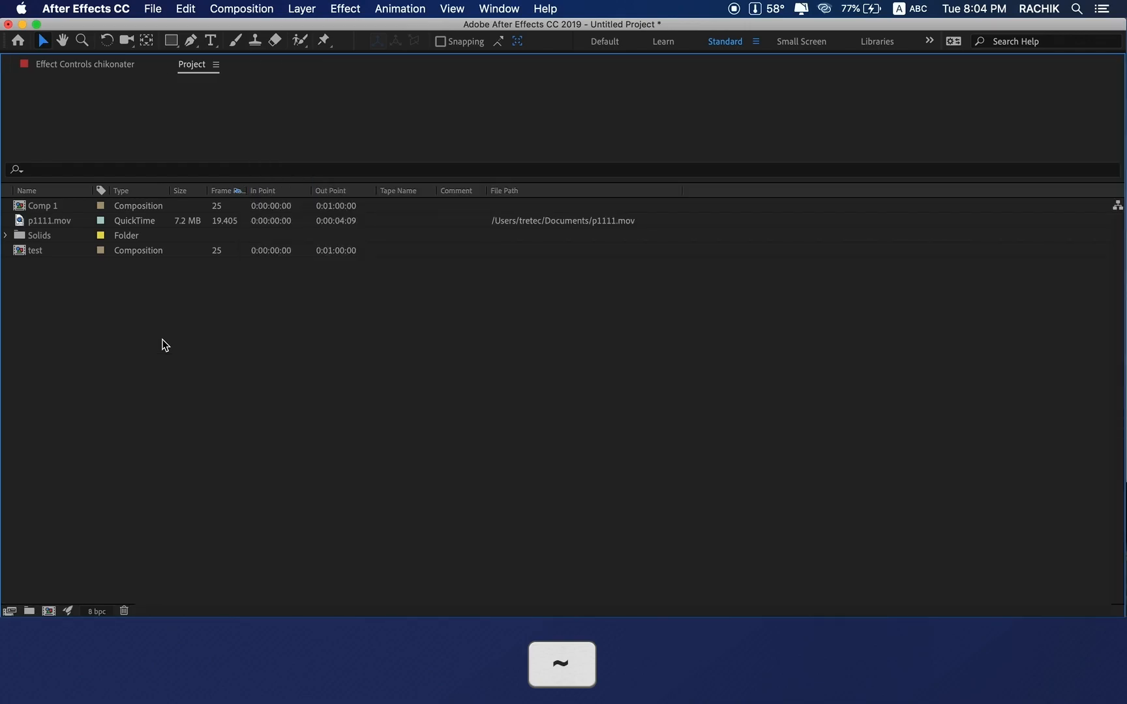
pyautogui.press('`')
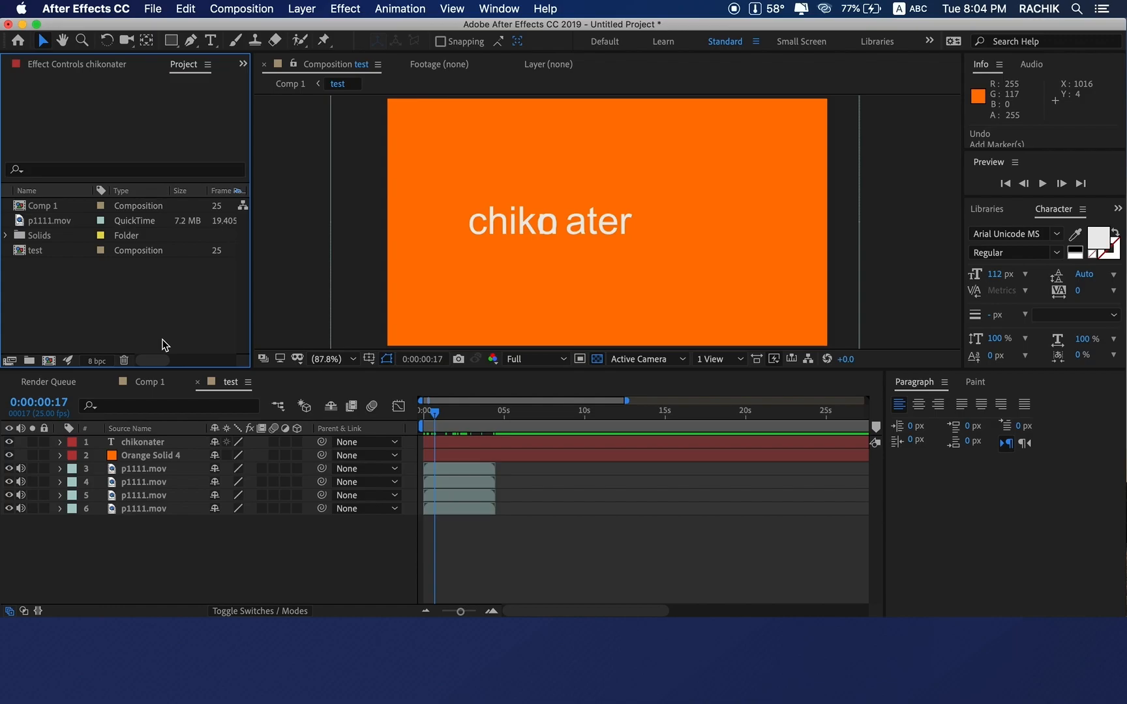
# Add numbered composition markers 1 at 0:00:00:22, 3 at 0:00:04:24 and 2 between them, and set the current time to 0:00:09:05
pyautogui.click(439, 411)
pyautogui.hotkey('shift', '1')
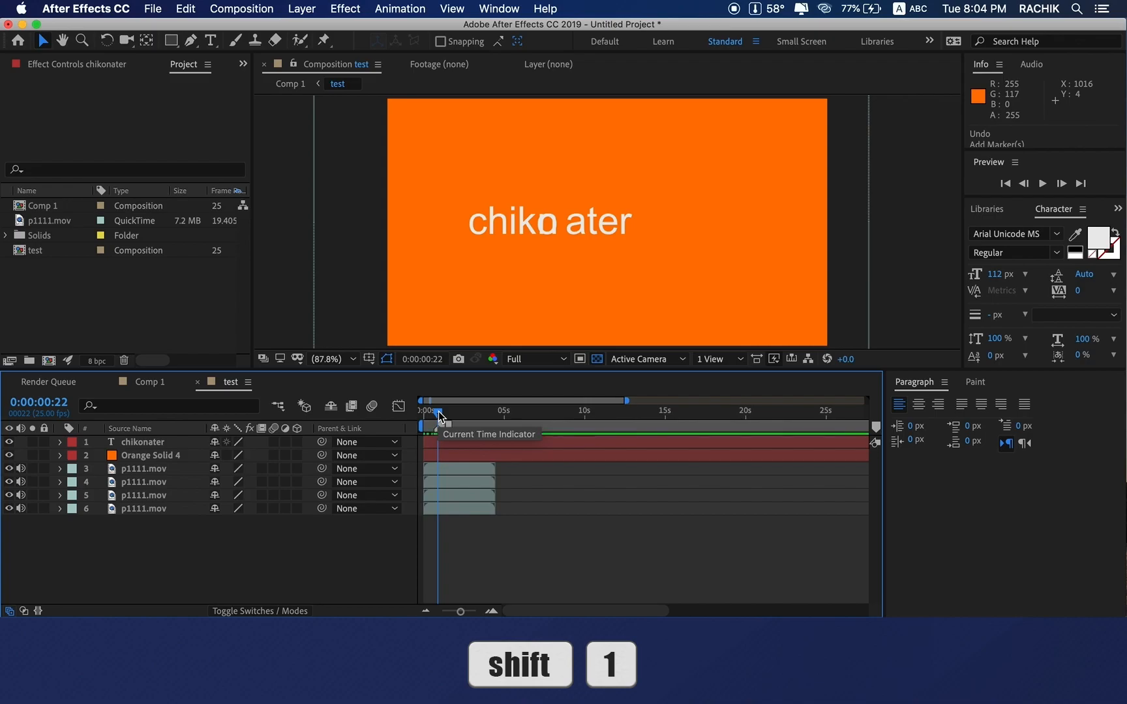
pyautogui.moveTo(438, 414); pyautogui.dragTo(503, 422)
pyautogui.hotkey('shift', '1')
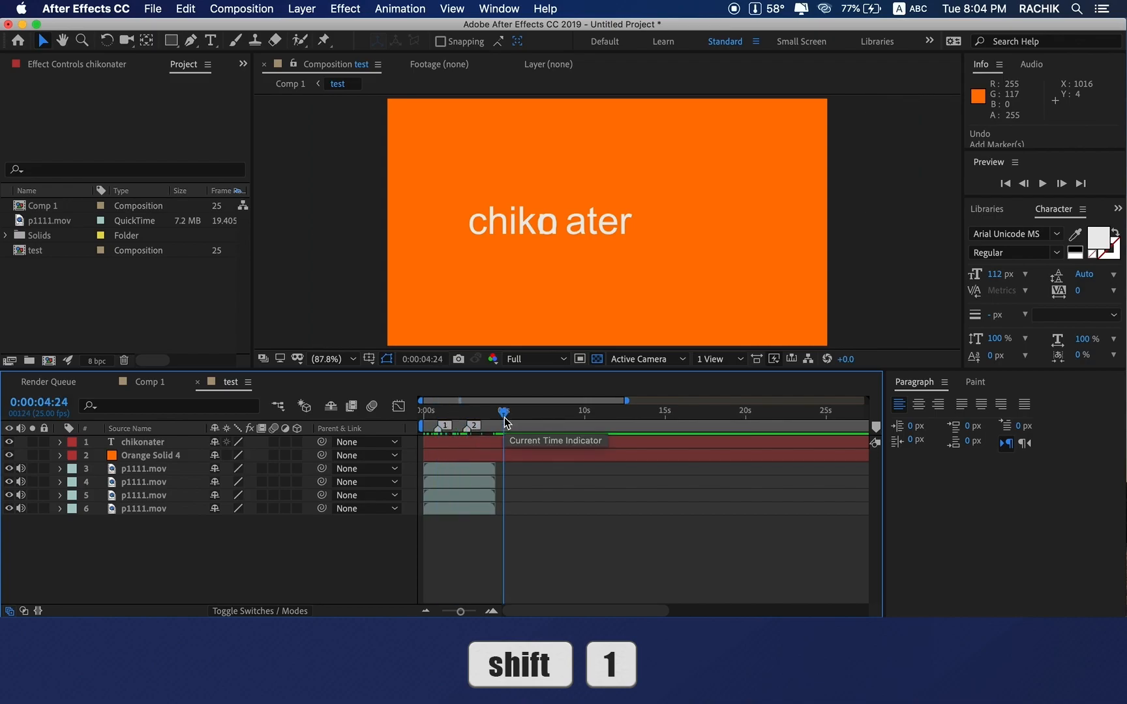
pyautogui.hotkey('shift', '1')
pyautogui.click(572, 419)
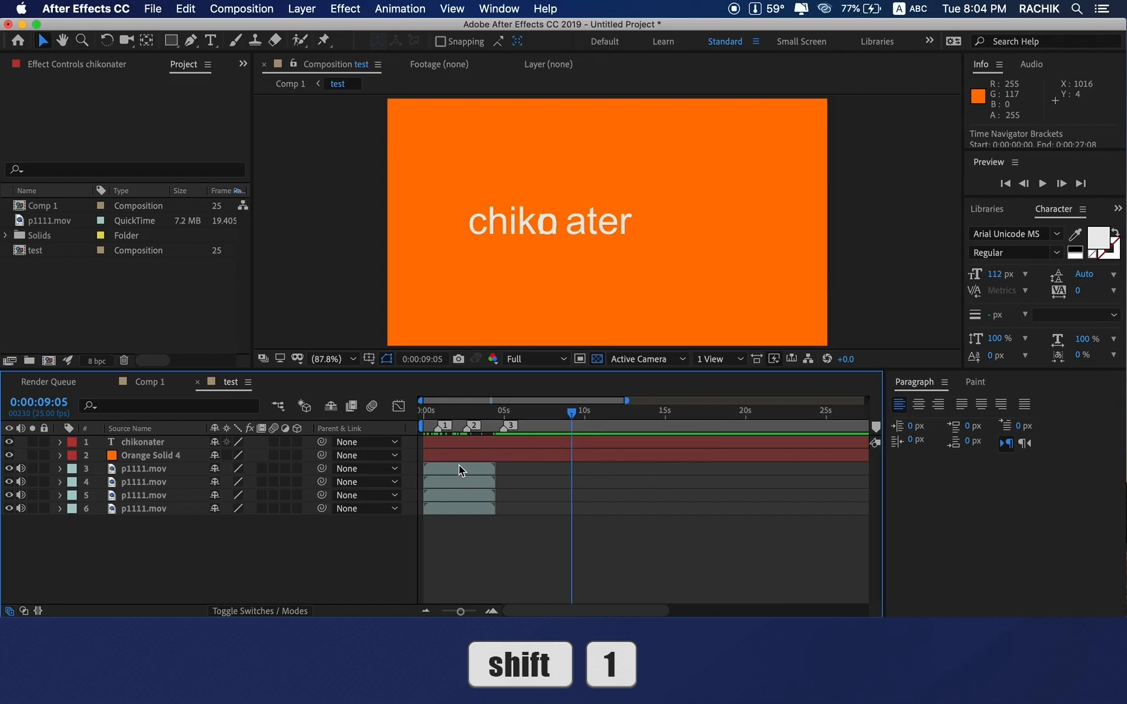
# Shift the chikonater layer forward in time by 0:00:01:01 and deselect it
pyautogui.scroll(2, 465, 450)
pyautogui.scroll(-1, 465, 449)
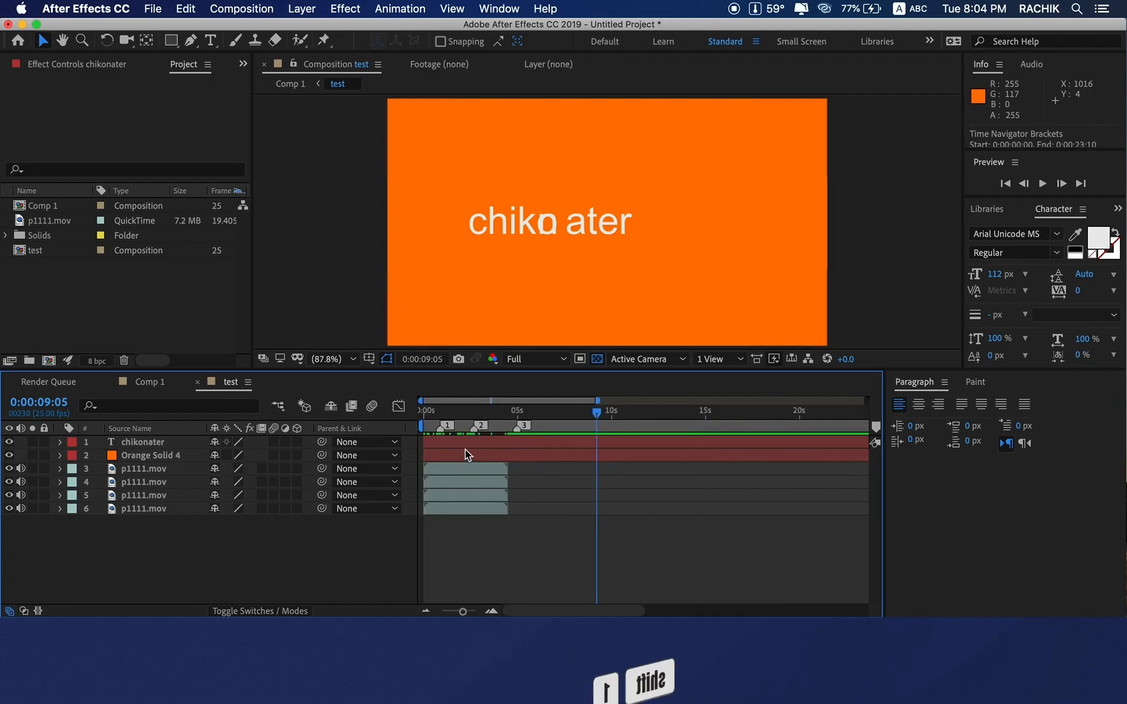
pyautogui.moveTo(467, 444); pyautogui.dragTo(490, 438)
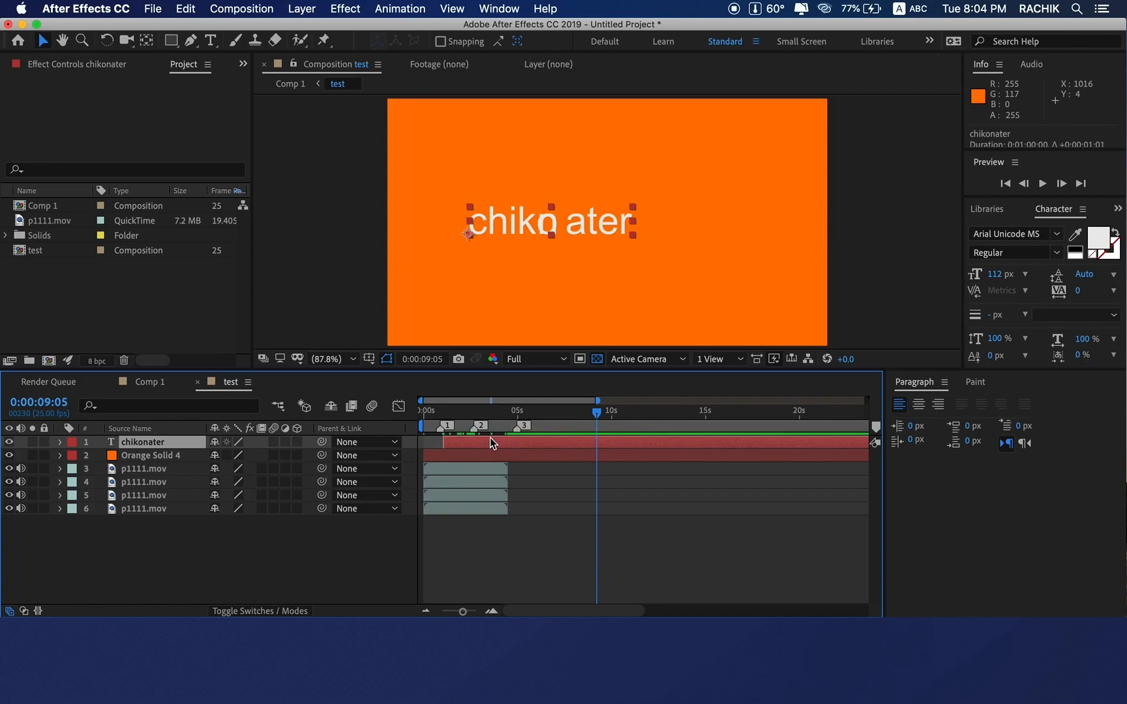
pyautogui.click(380, 519)
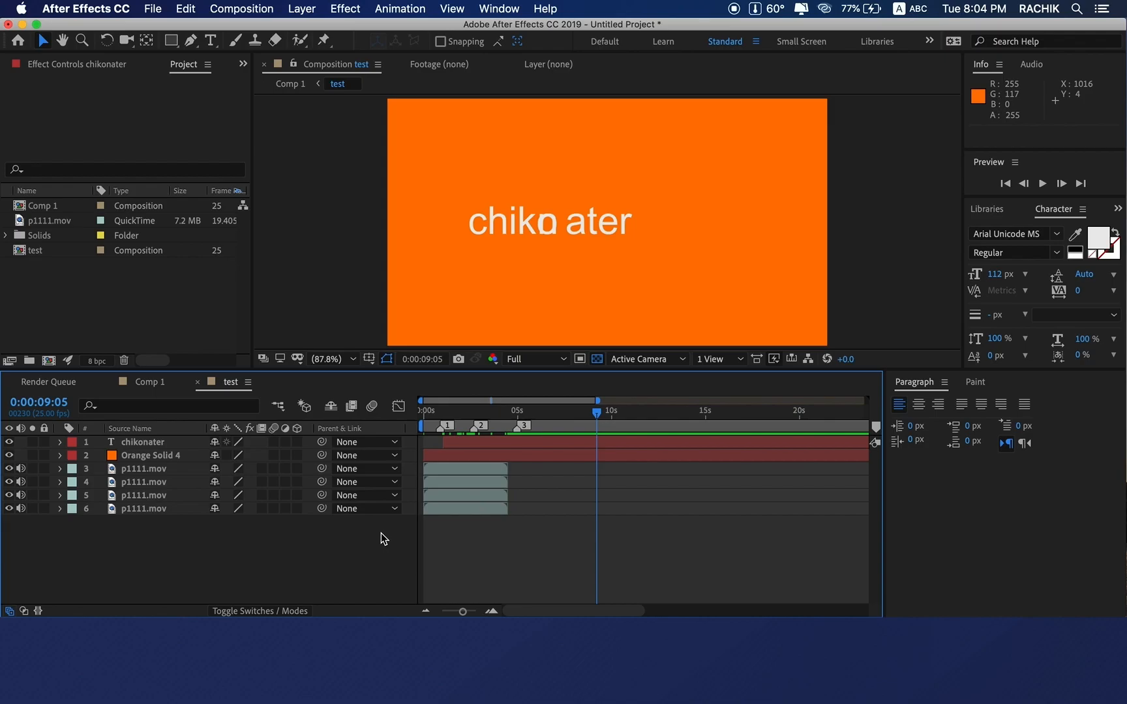
# Add the test composition to the render queue and set its output module to the QuickTime format
pyautogui.press('super+m')
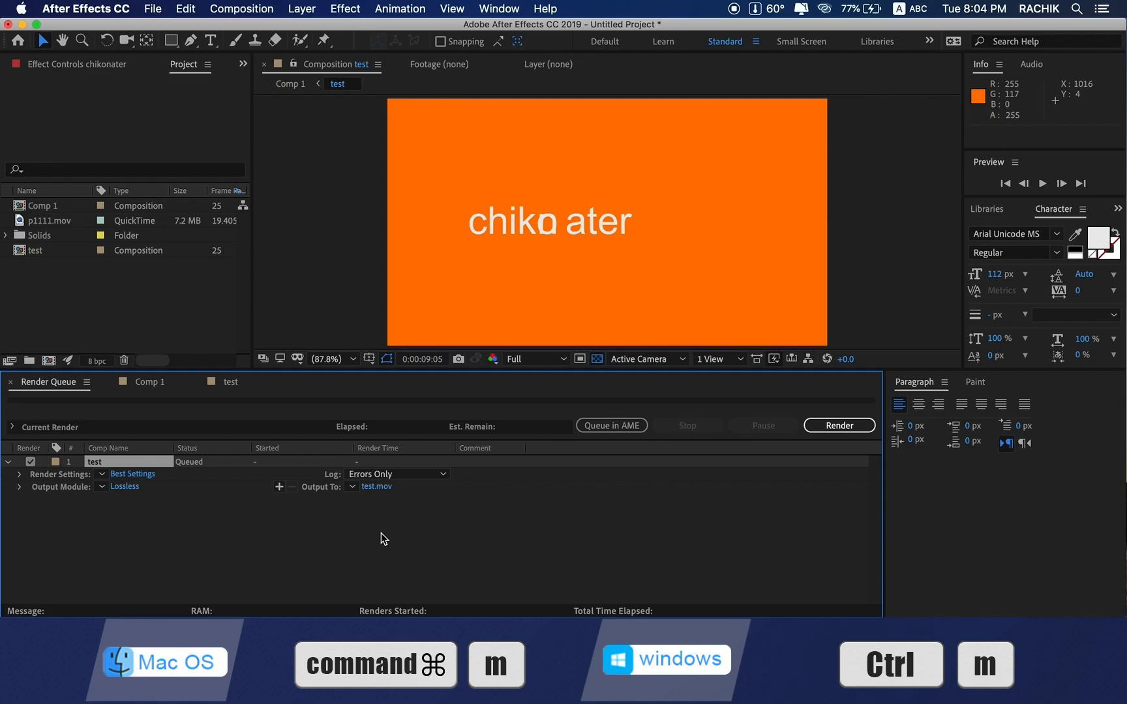
pyautogui.click(121, 487)
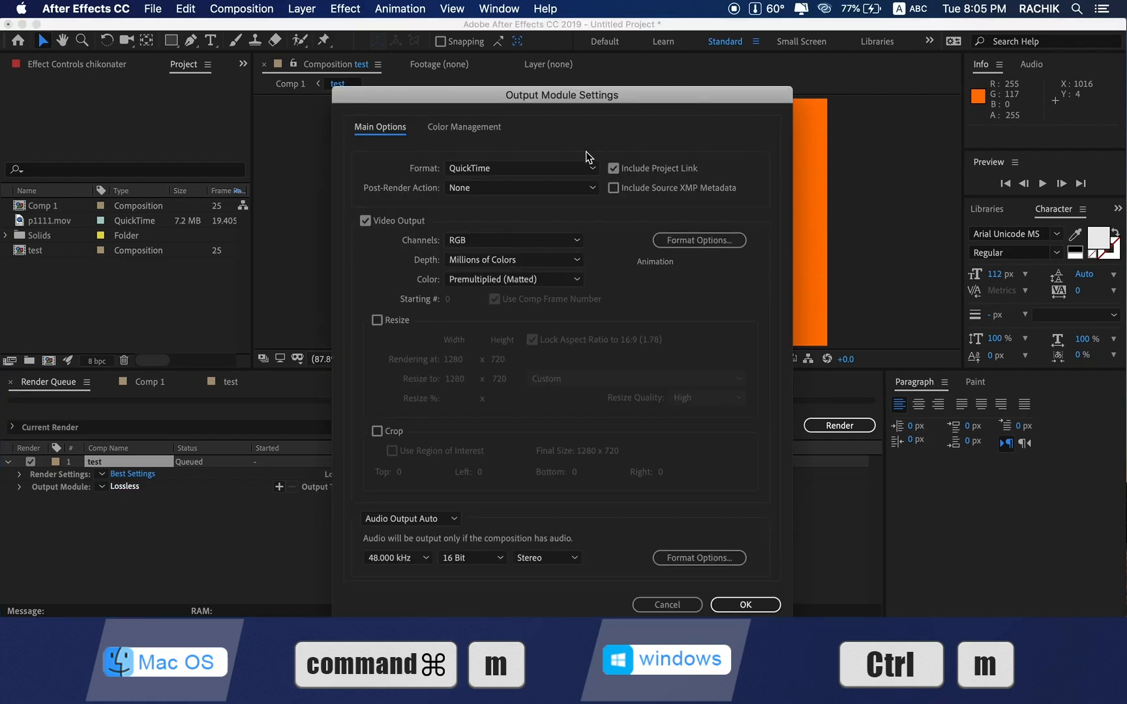
pyautogui.click(574, 168)
pyautogui.click(643, 292)
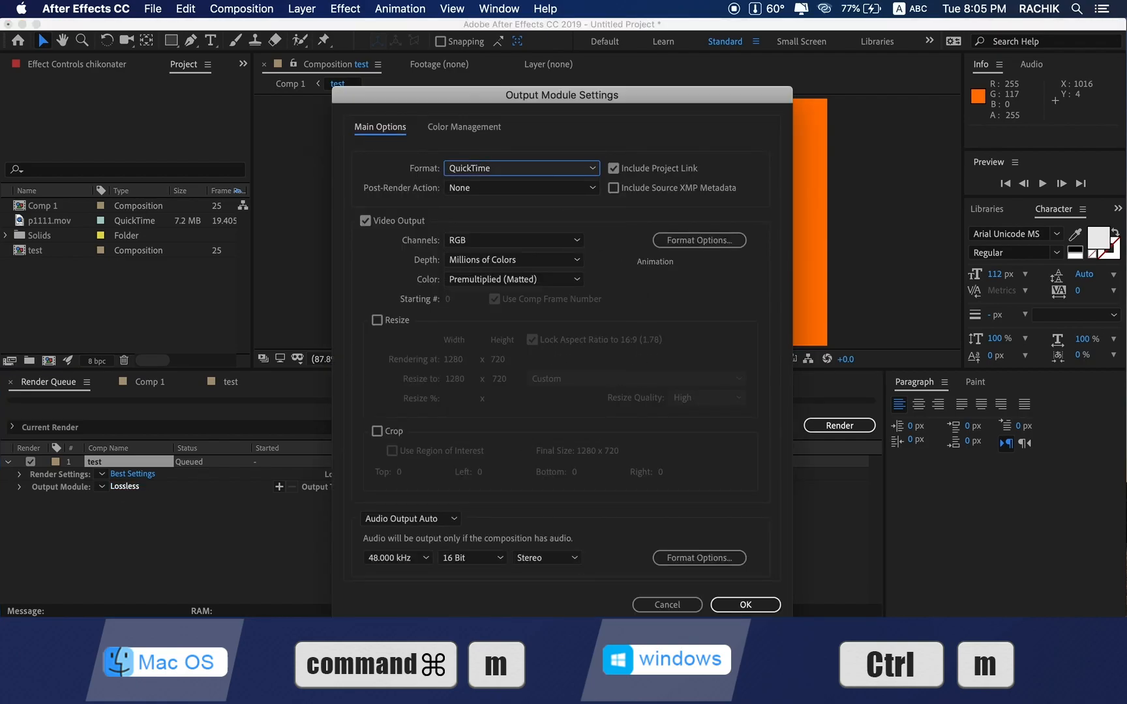
pyautogui.click(730, 607)
# Try to set the render output destination to test.mov on the Desktop
pyautogui.click(386, 487)
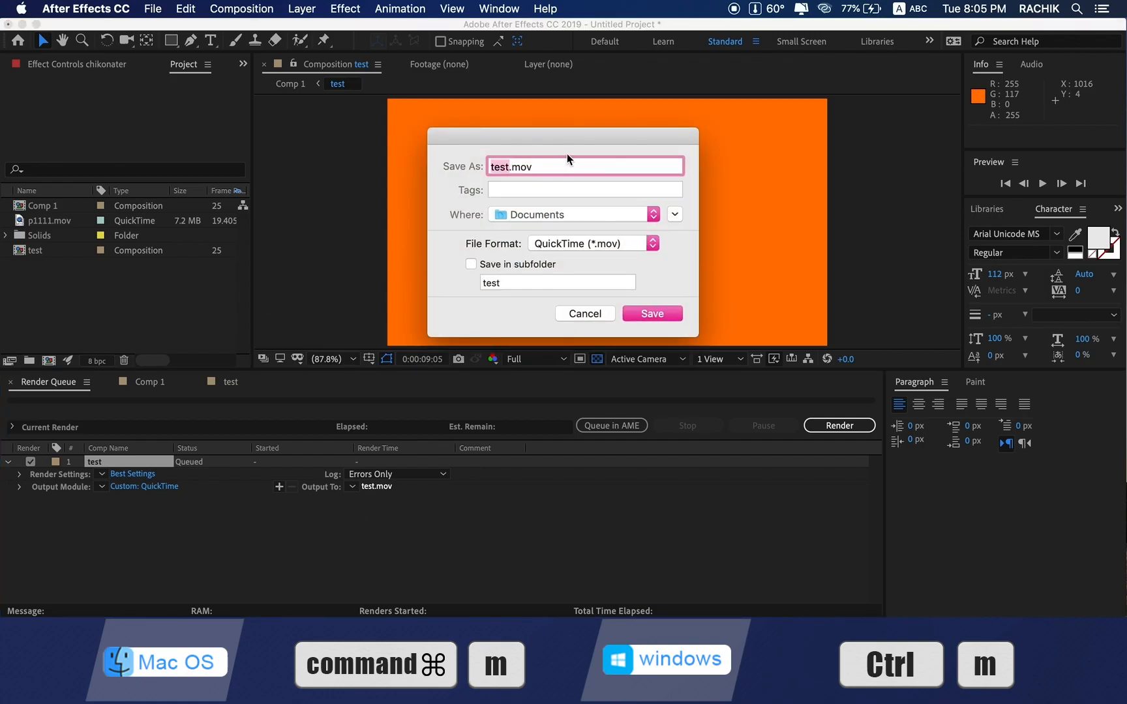
pyautogui.click(584, 213)
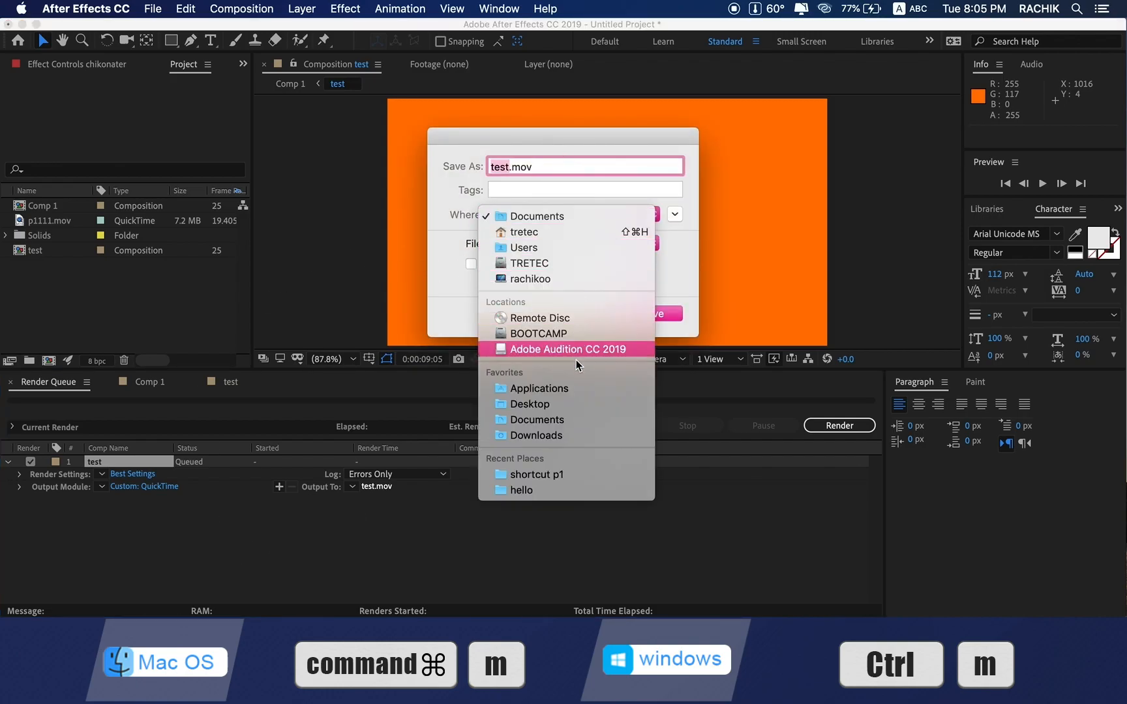
pyautogui.click(548, 404)
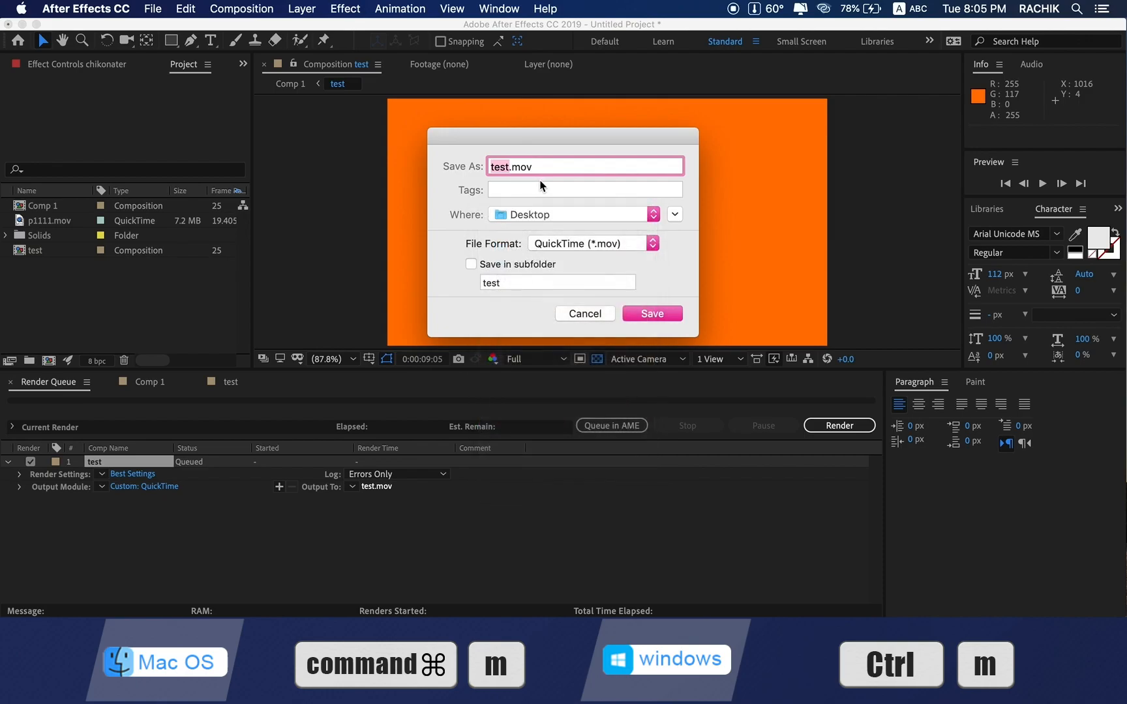
pyautogui.click(646, 308)
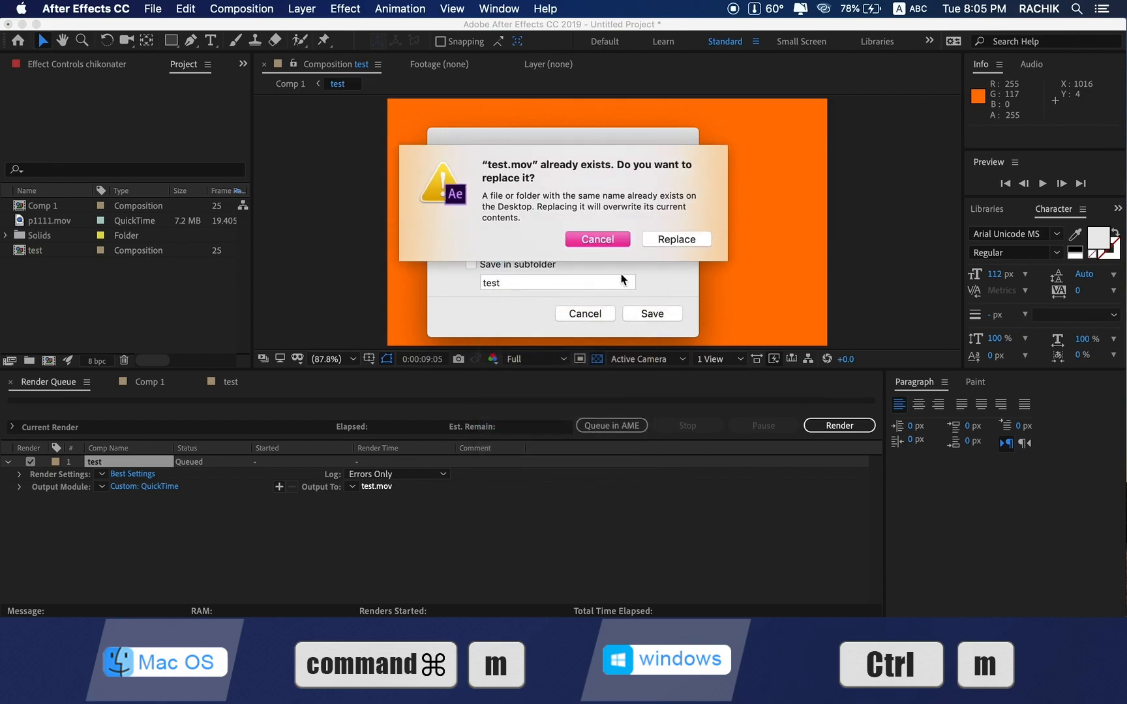
pyautogui.click(614, 247)
pyautogui.click(600, 320)
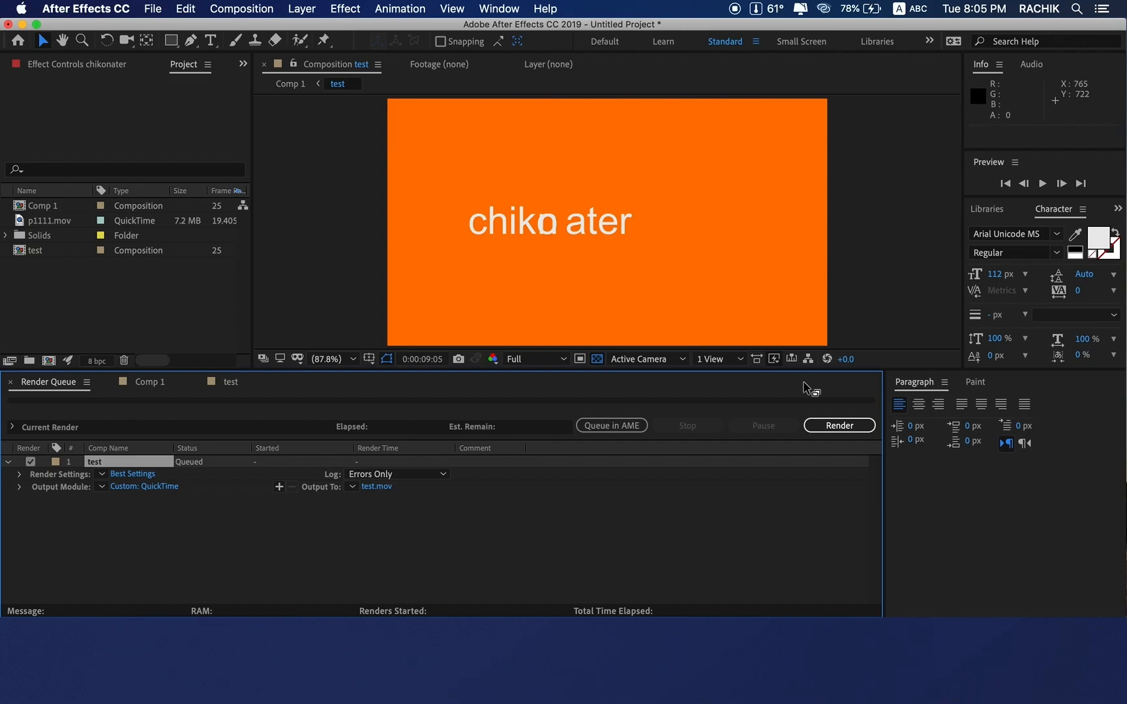
# Minimize the application window to reveal the desktop
pyautogui.click(21, 24)
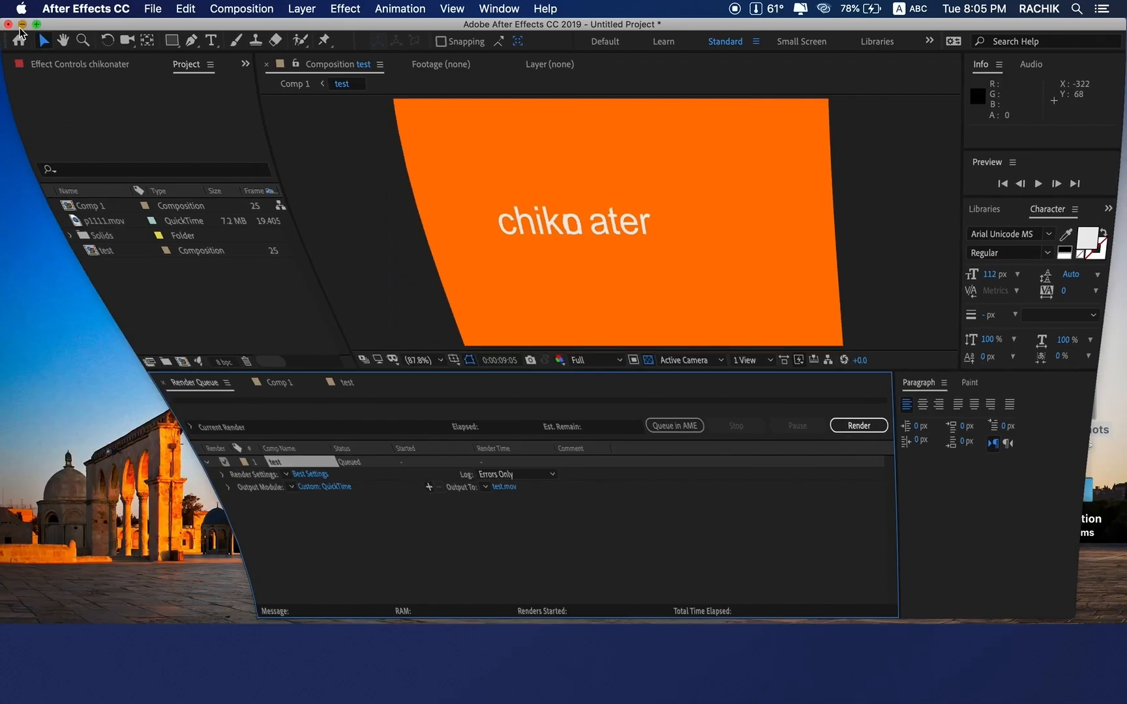